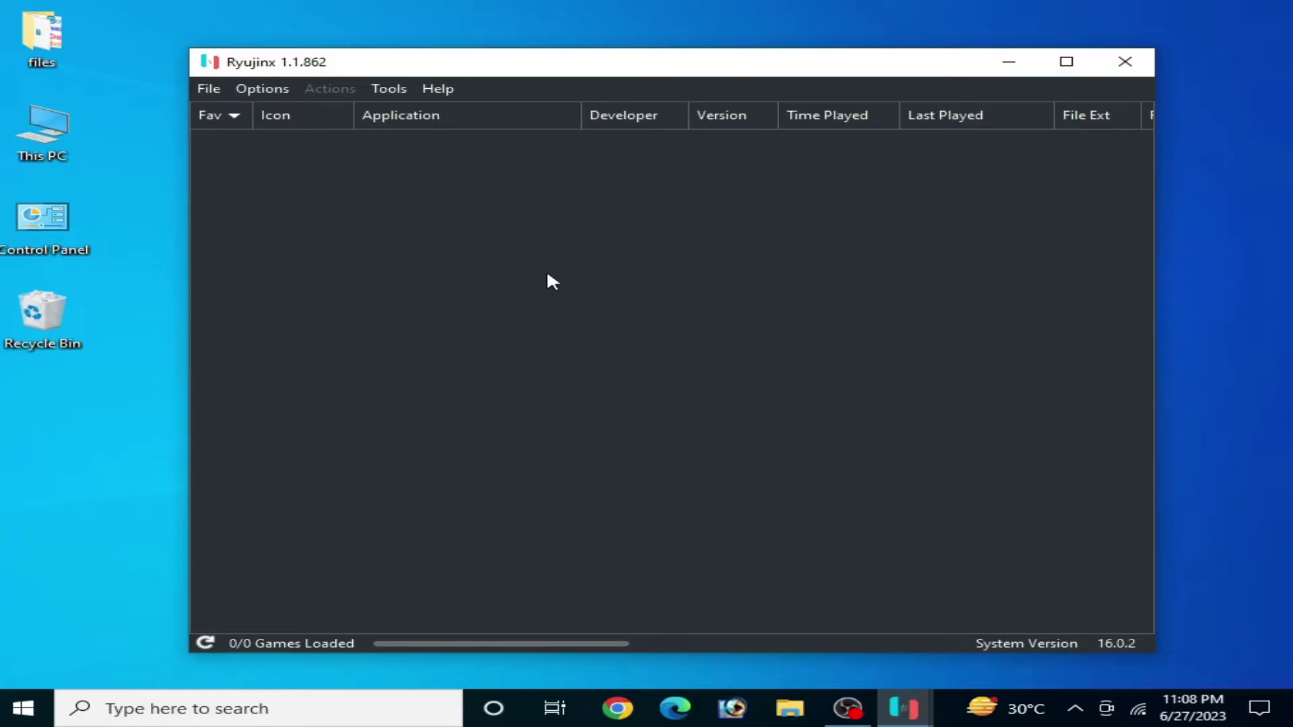
# Open the Ryujinx Settings window from the Options menu.
pyautogui.click(268, 92)
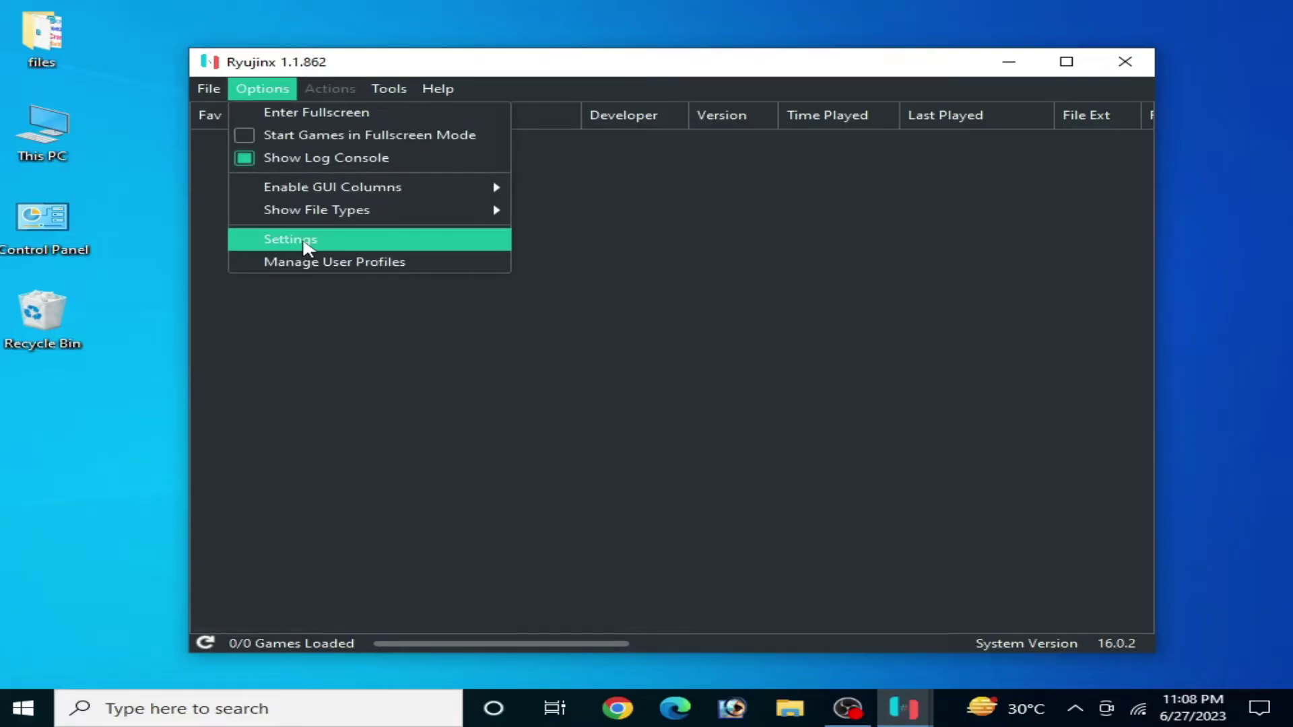
pyautogui.click(309, 247)
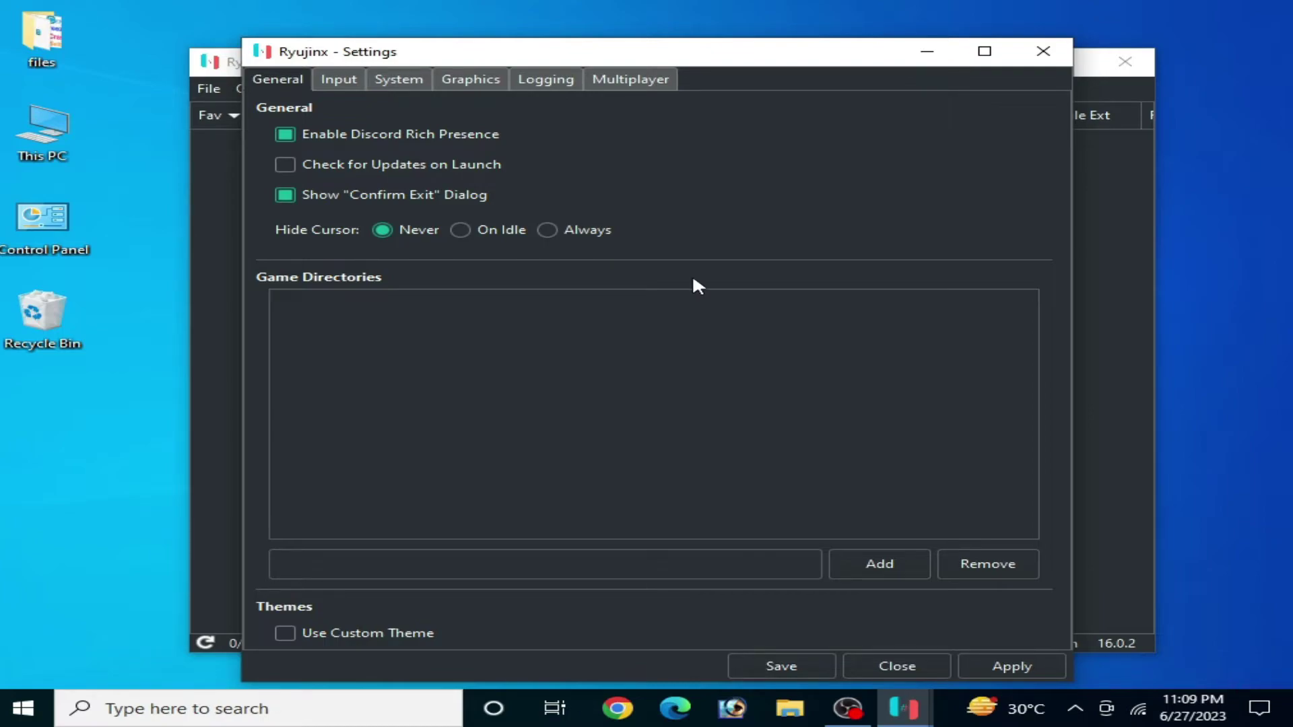
# On the System page, set the audio backend to SDL2 and save the settings.
pyautogui.click(389, 80)
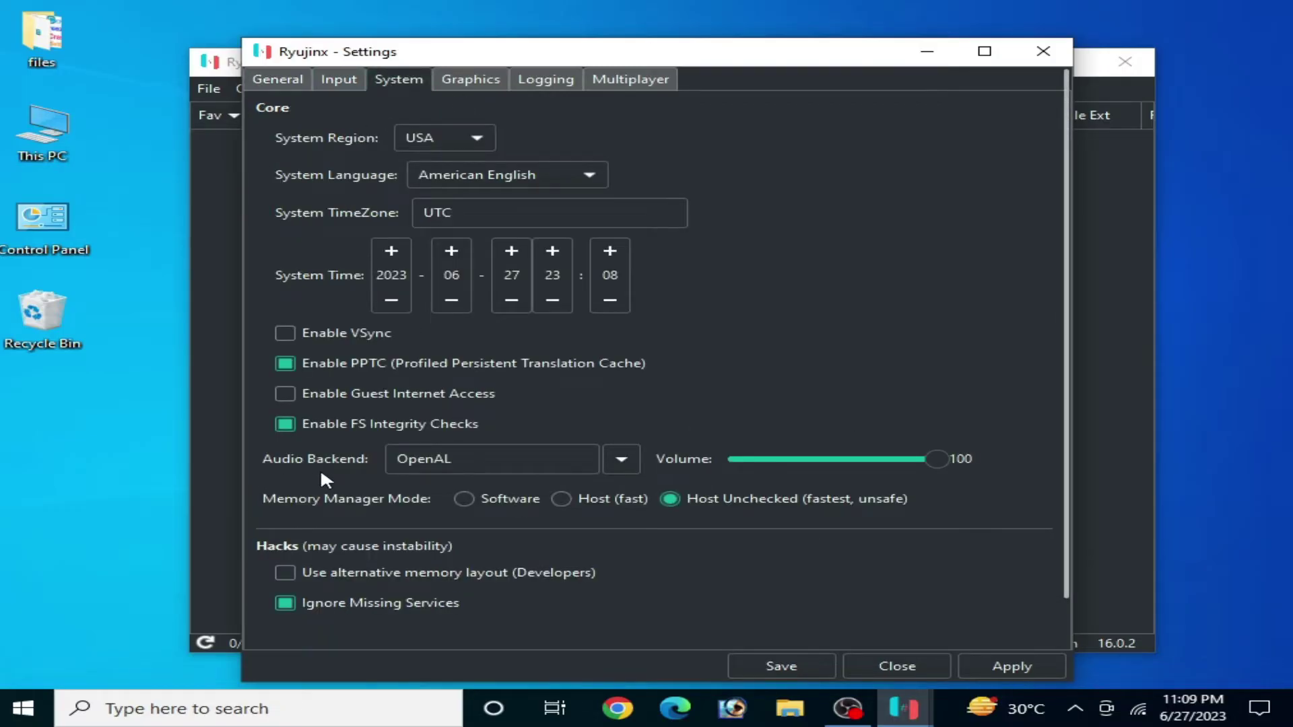
pyautogui.click(618, 461)
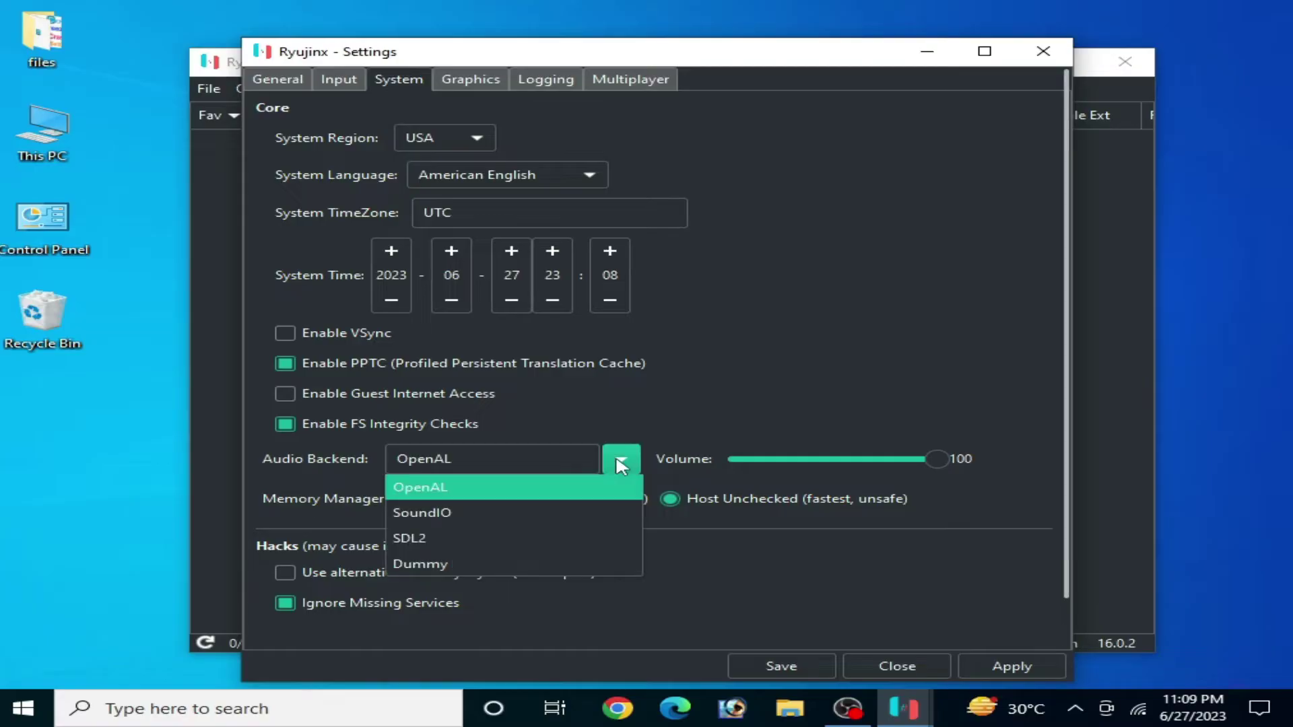
pyautogui.click(412, 538)
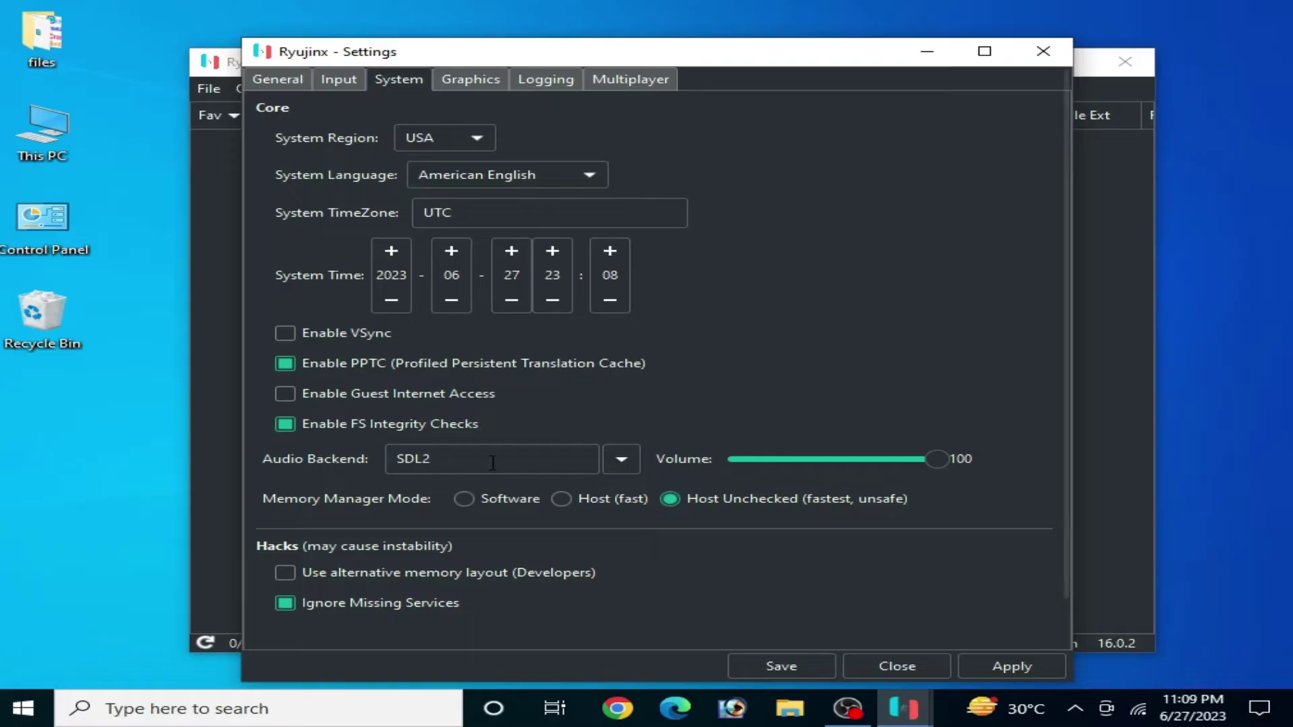
pyautogui.click(631, 464)
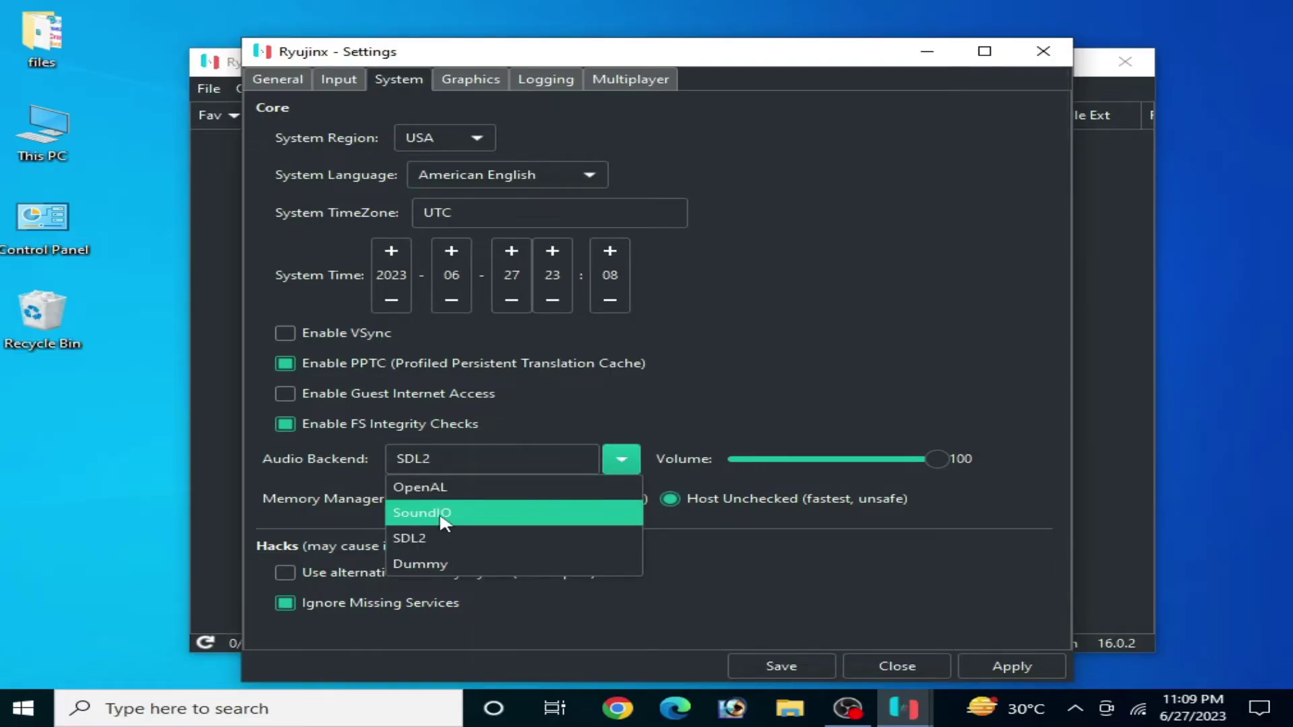
pyautogui.click(428, 569)
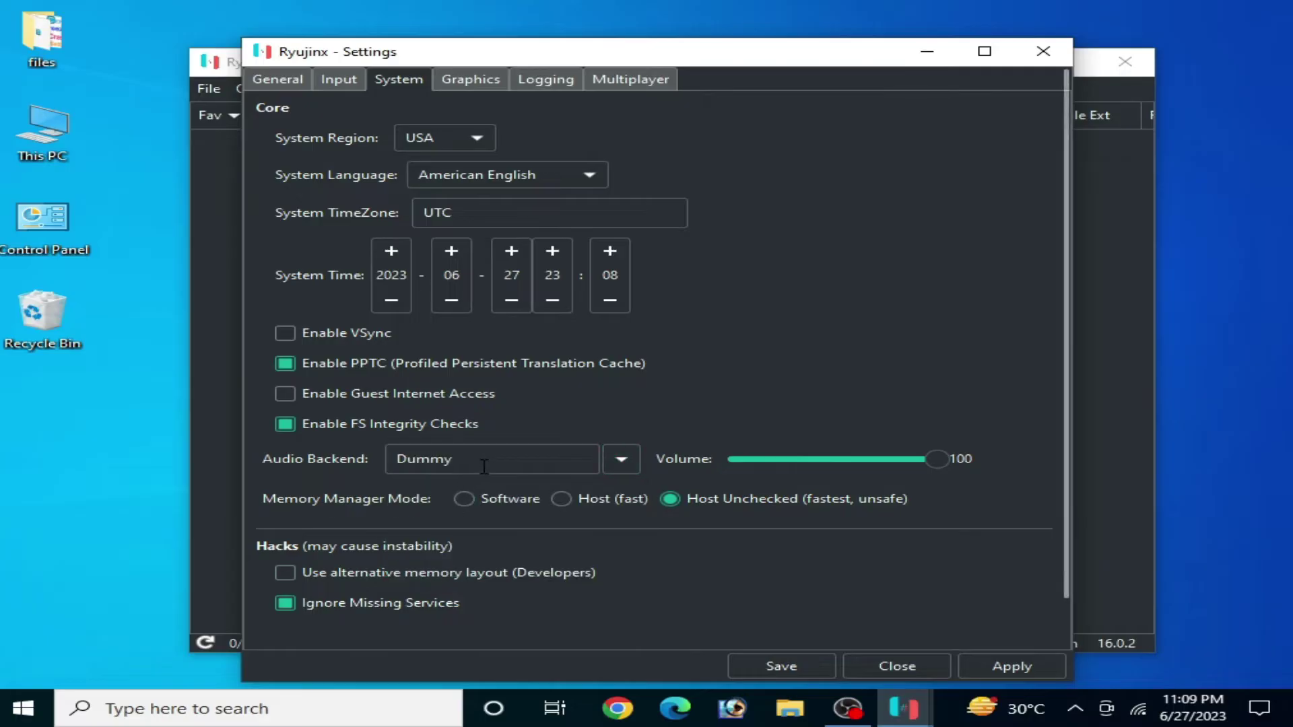
pyautogui.click(618, 461)
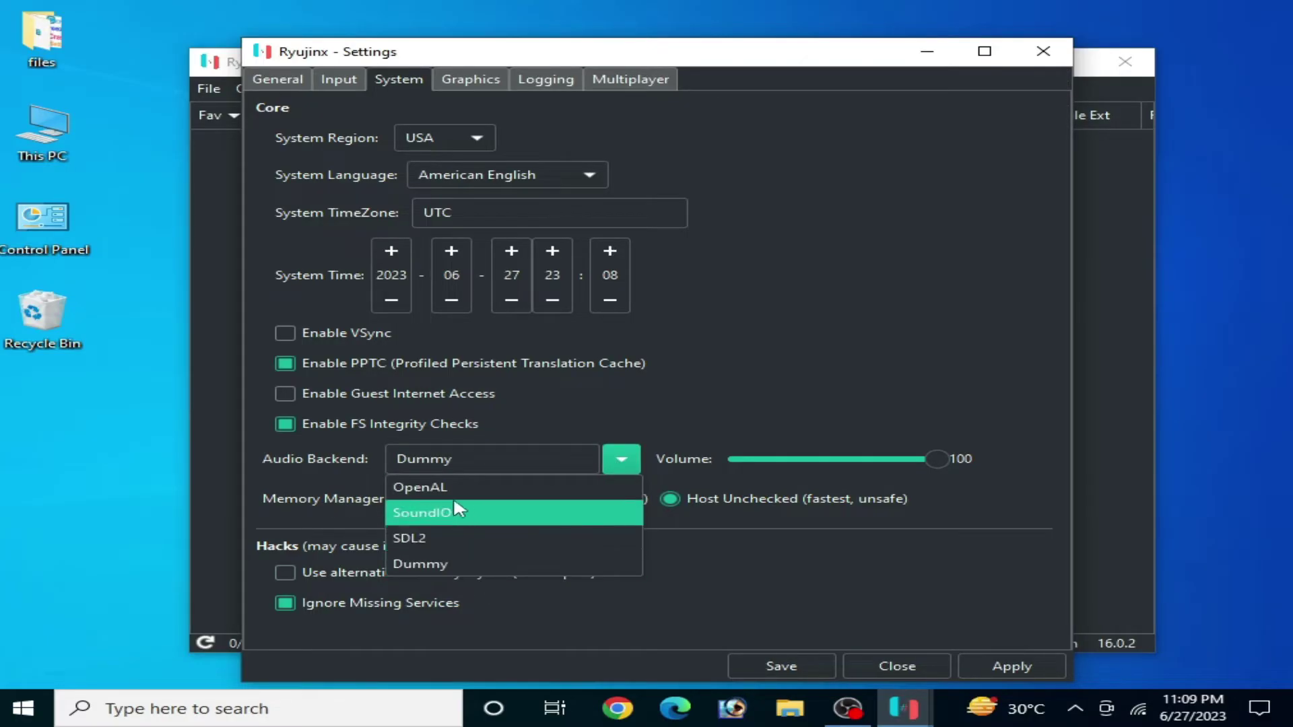
pyautogui.click(417, 540)
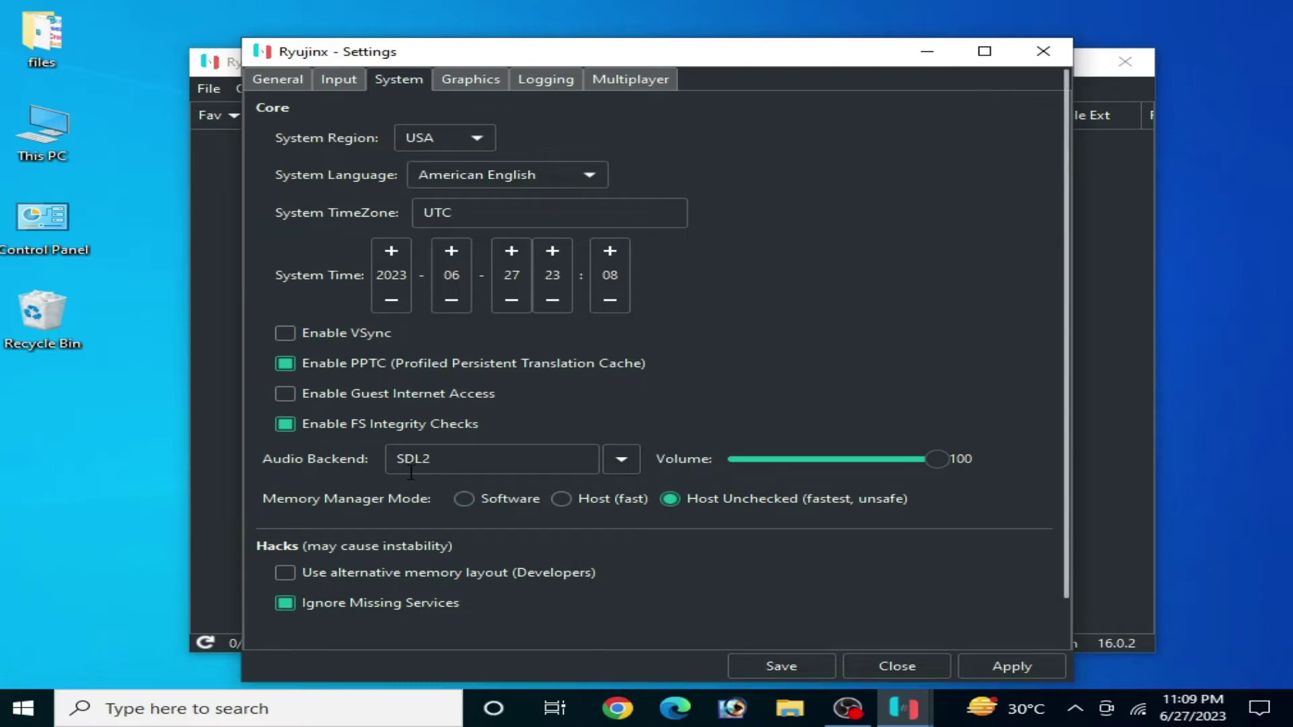
pyautogui.click(792, 670)
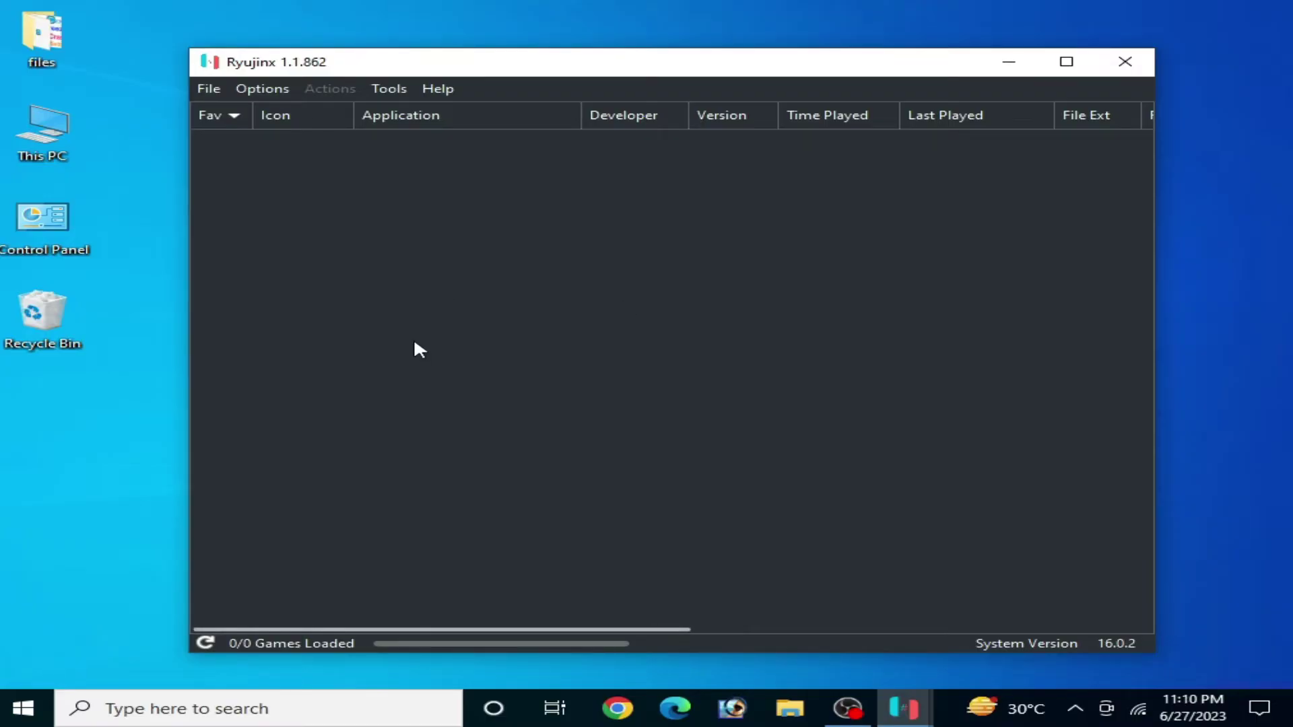
# Open Task Manager and go to the Ryujinx process in the Details view.
pyautogui.click(205, 709)
pyautogui.click(210, 345)
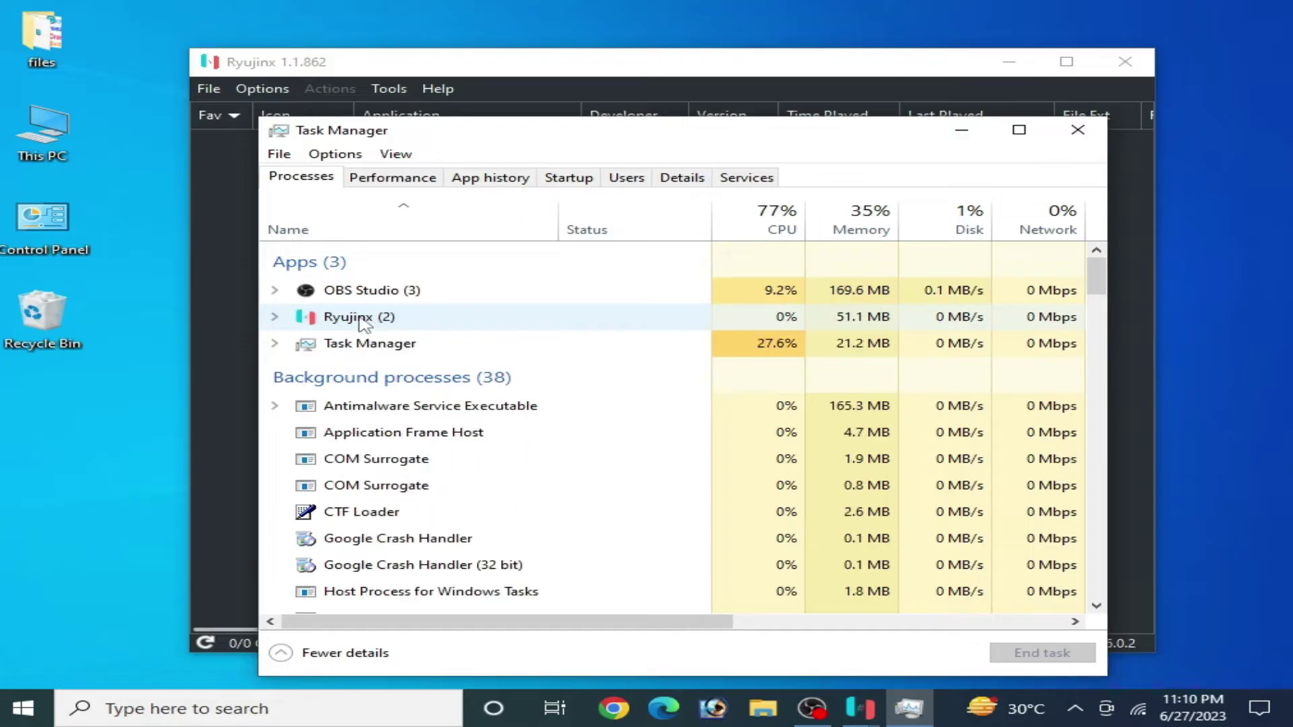
pyautogui.rightClick(360, 319)
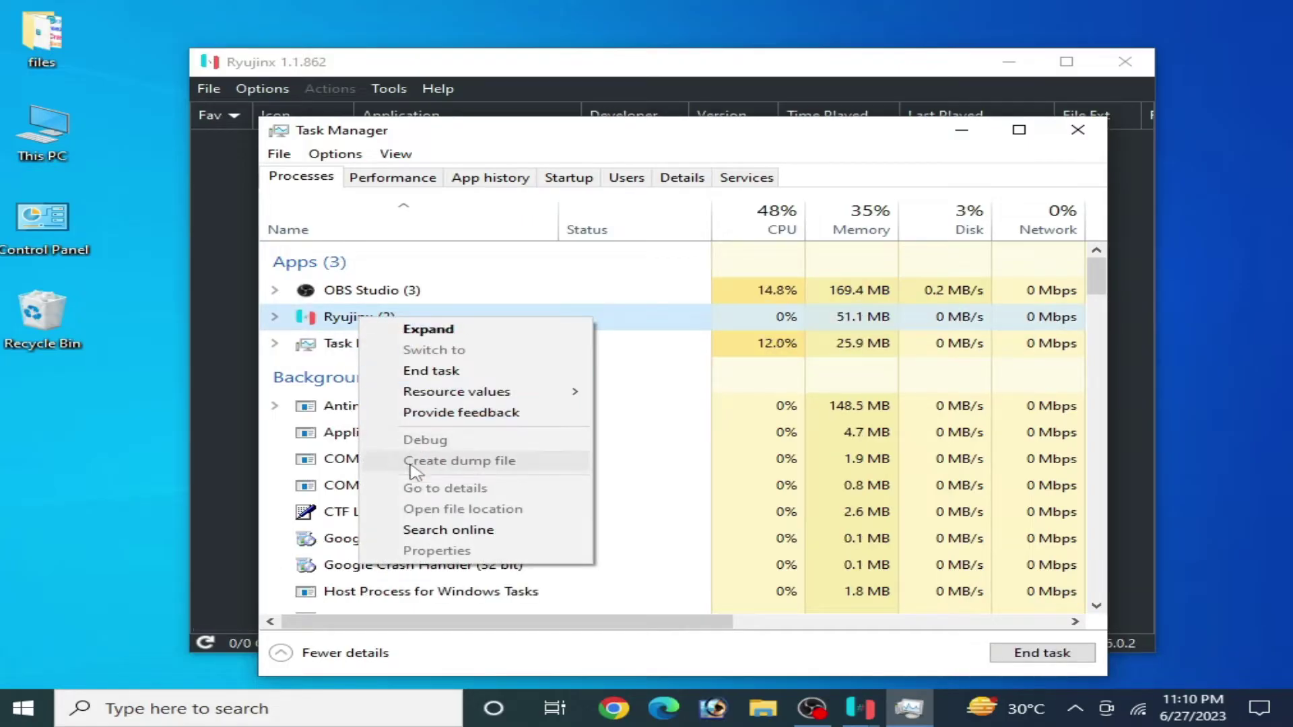
pyautogui.click(346, 325)
pyautogui.rightClick(384, 317)
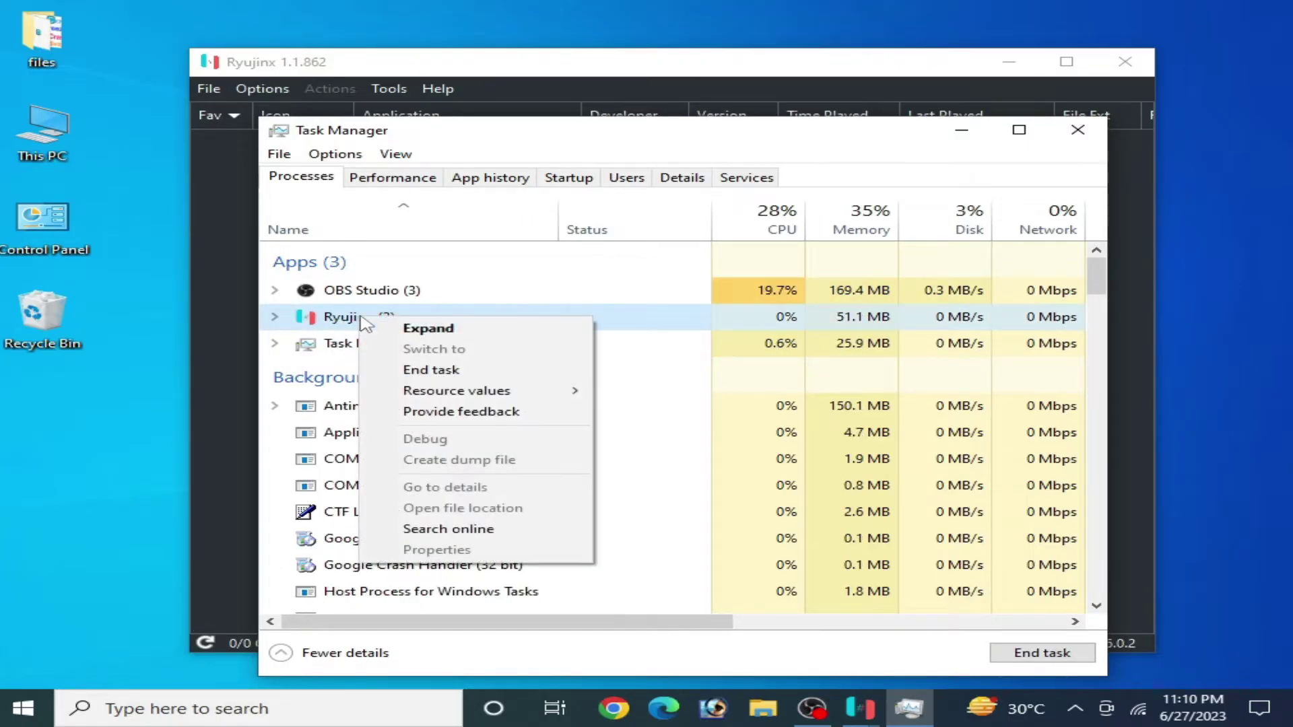
pyautogui.click(366, 319)
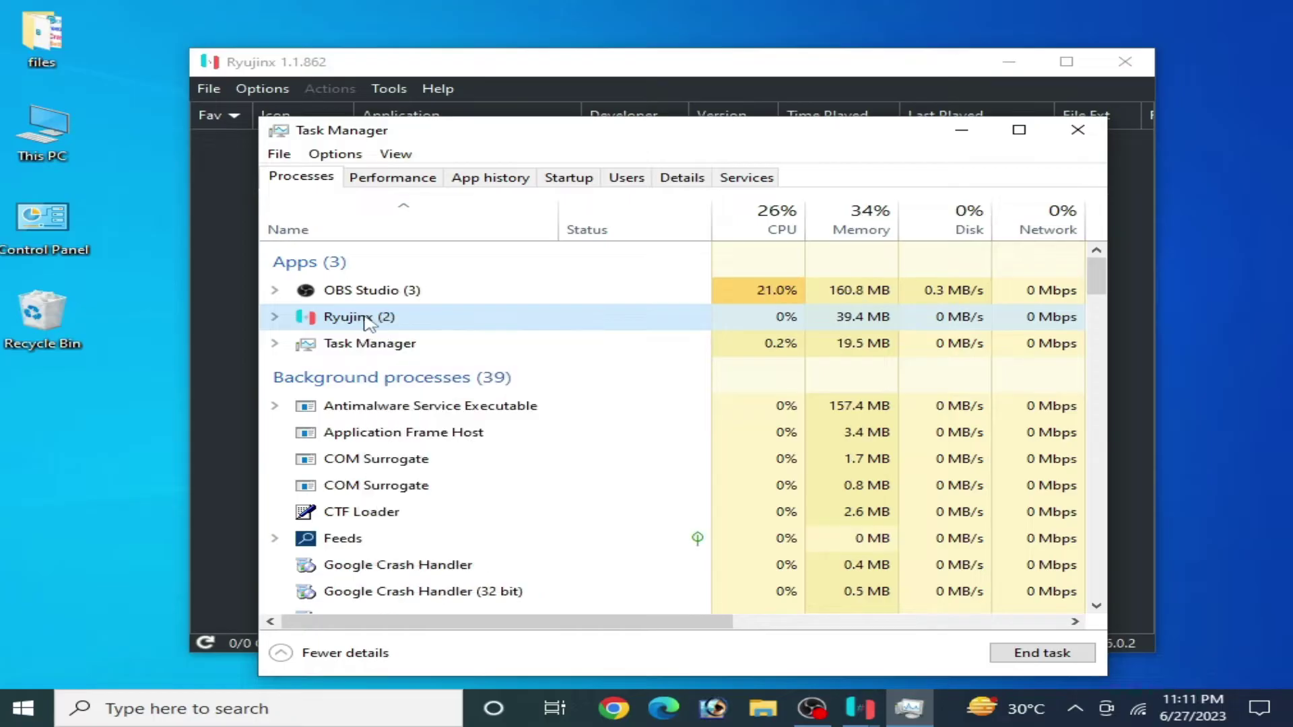
pyautogui.doubleClick(367, 322)
pyautogui.click(355, 363)
pyautogui.rightClick(356, 363)
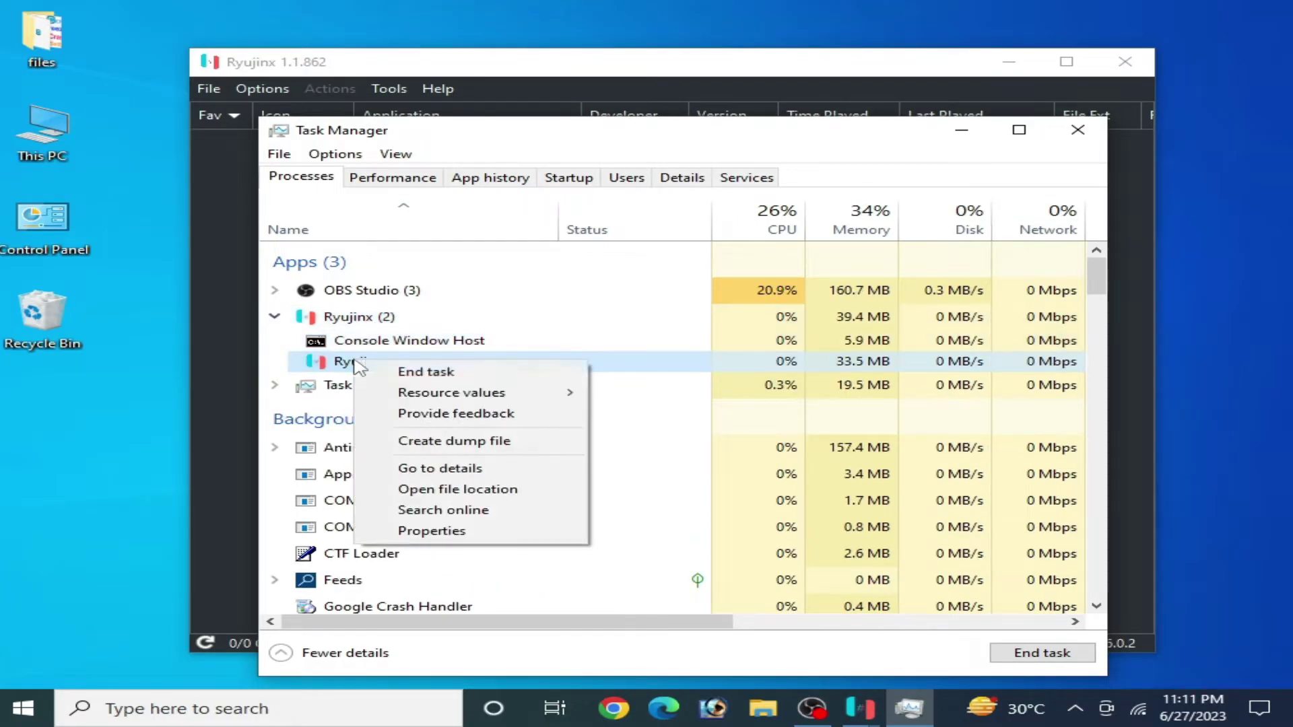
pyautogui.click(463, 469)
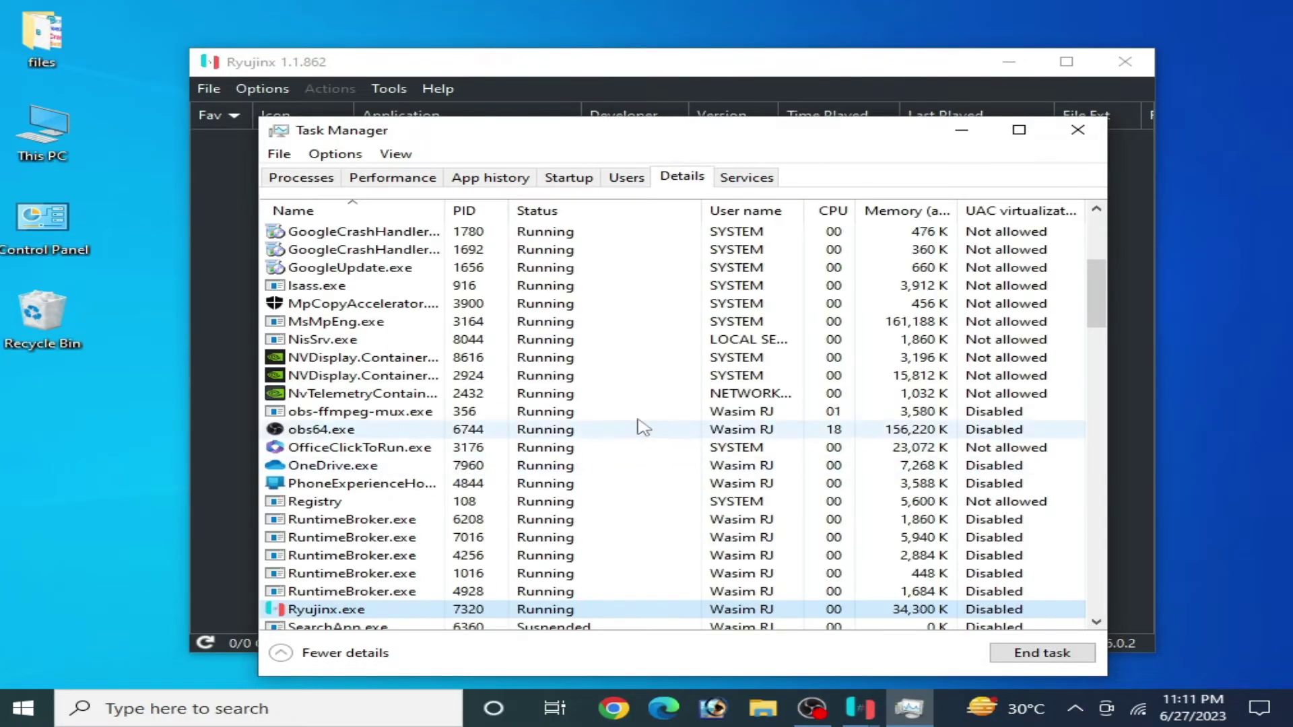
# Set Ryujinx.exe priority to High, confirm the change, and close Task Manager.
pyautogui.rightClick(338, 614)
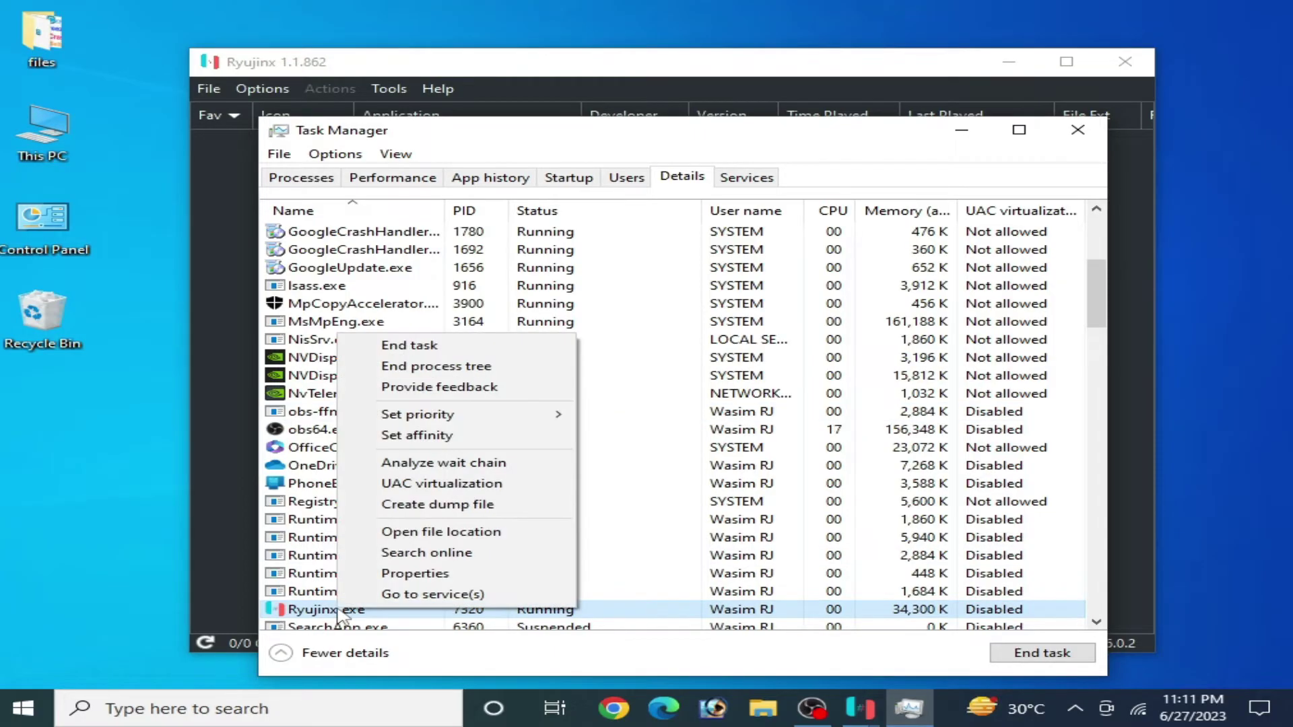
pyautogui.moveTo(416, 420)
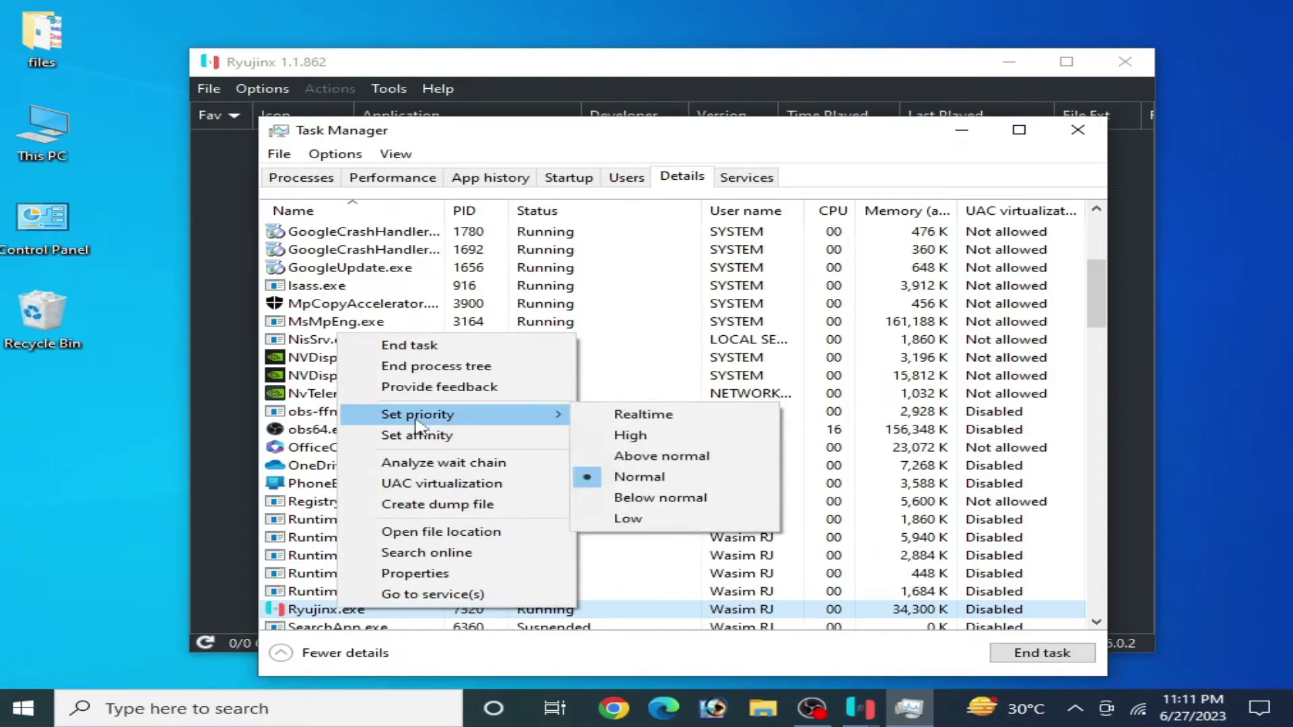
pyautogui.click(645, 438)
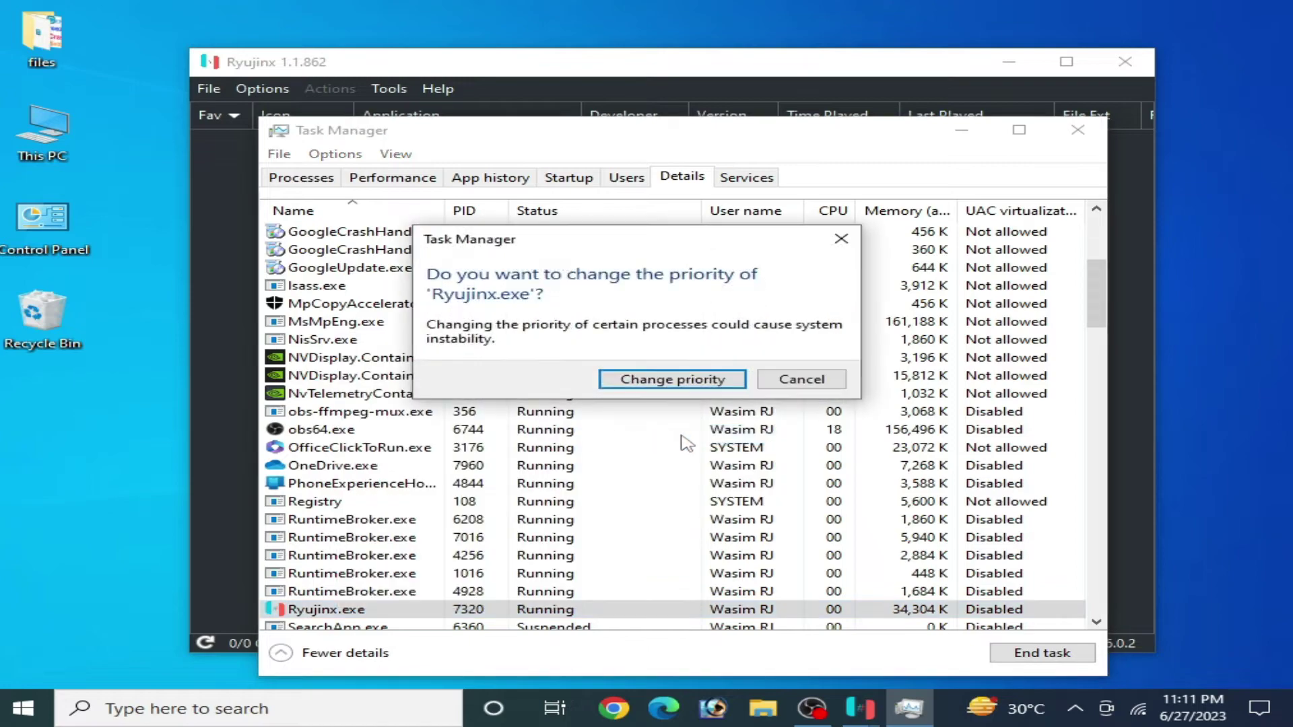
pyautogui.click(657, 383)
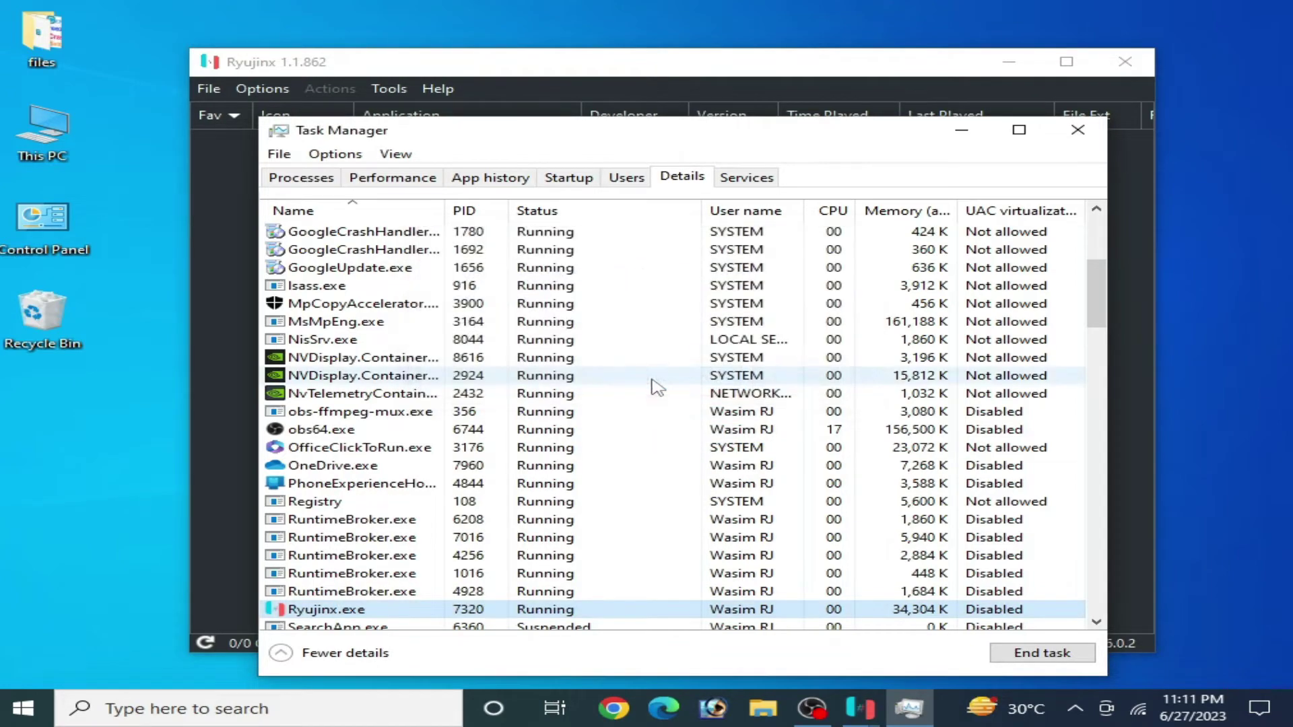
pyautogui.click(1077, 129)
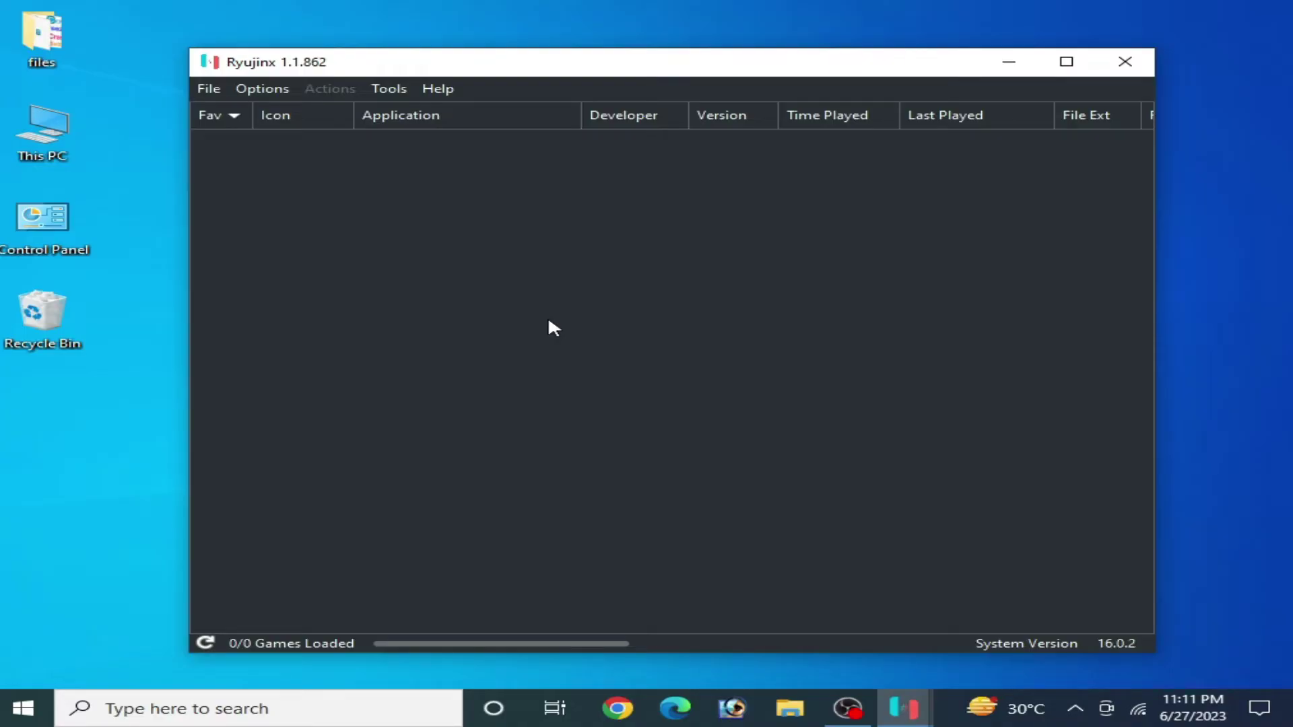
# View the NVIDIA GeForce GTX 750 driver tab in Device Manager, then close Device Manager.
pyautogui.click(222, 707)
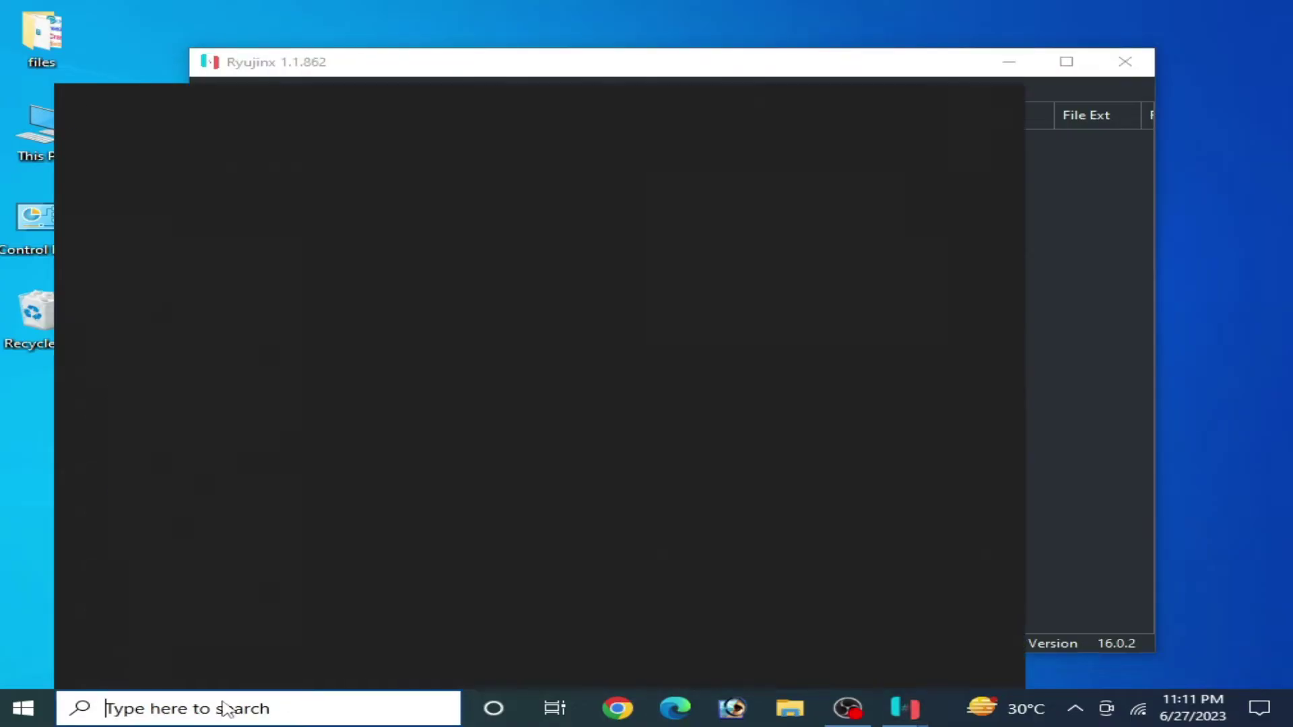
pyautogui.click(254, 401)
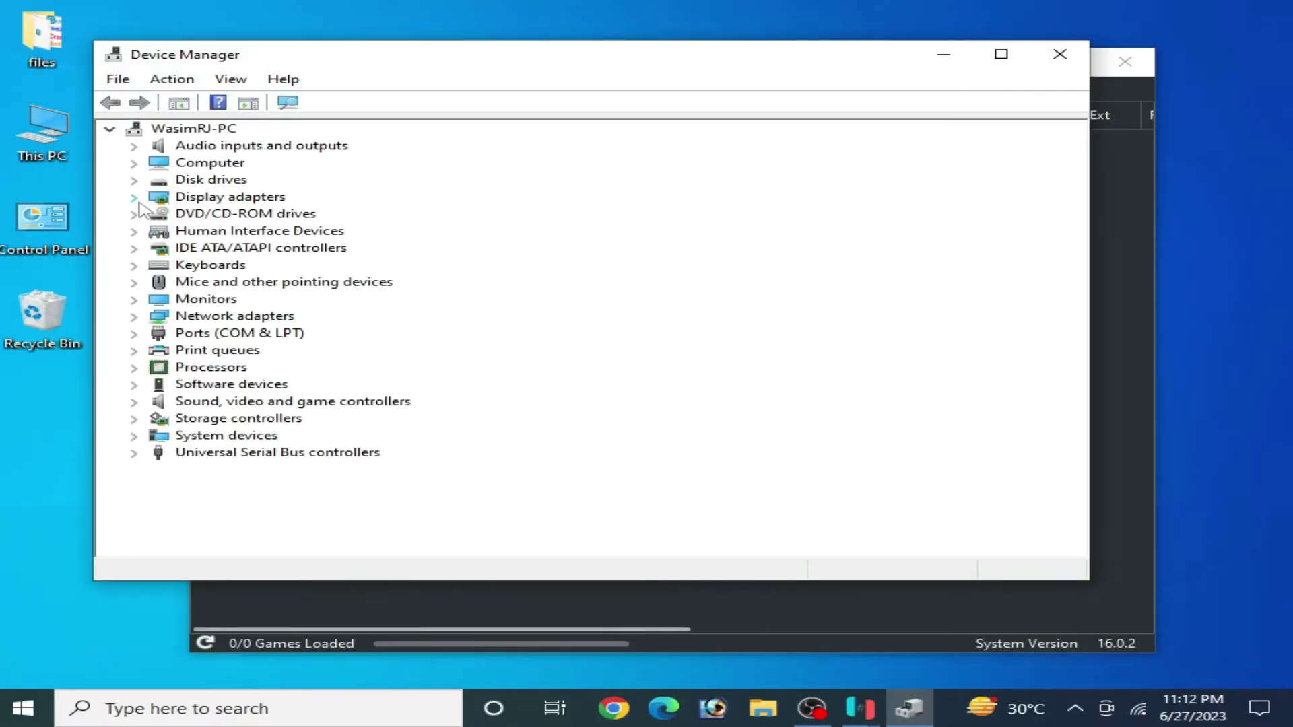
pyautogui.click(134, 198)
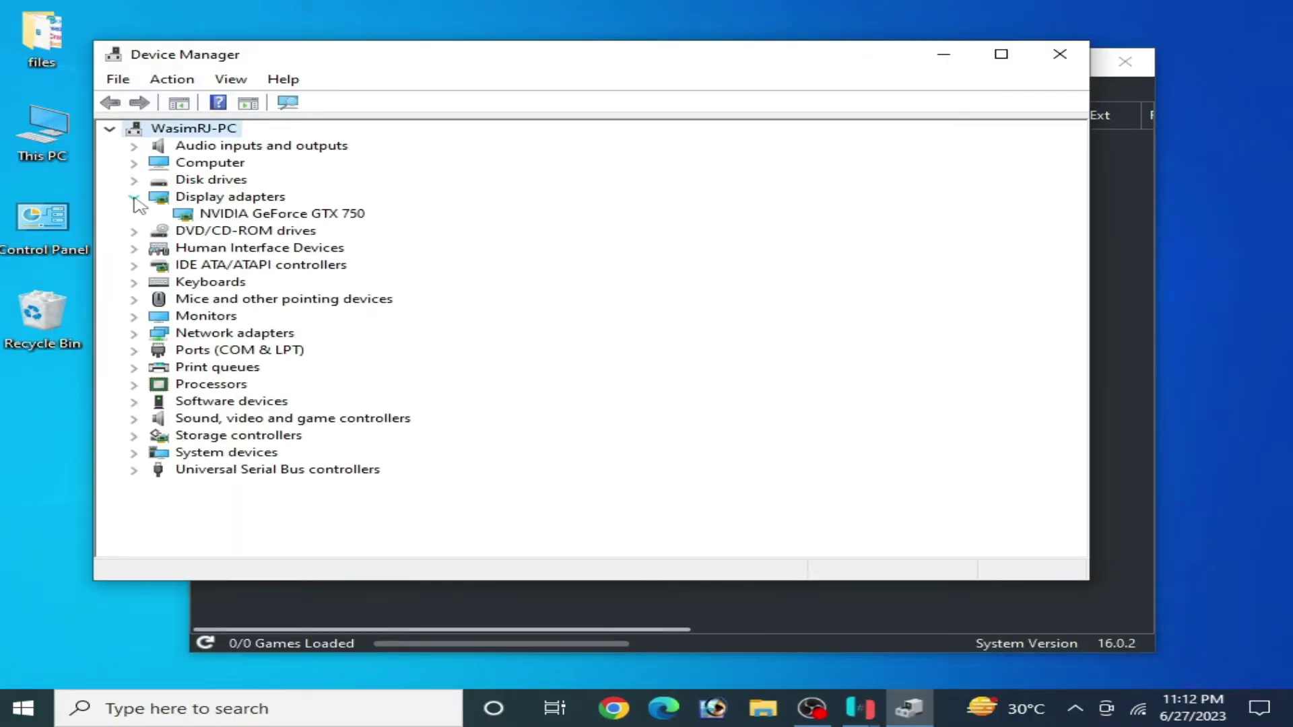
pyautogui.rightClick(286, 217)
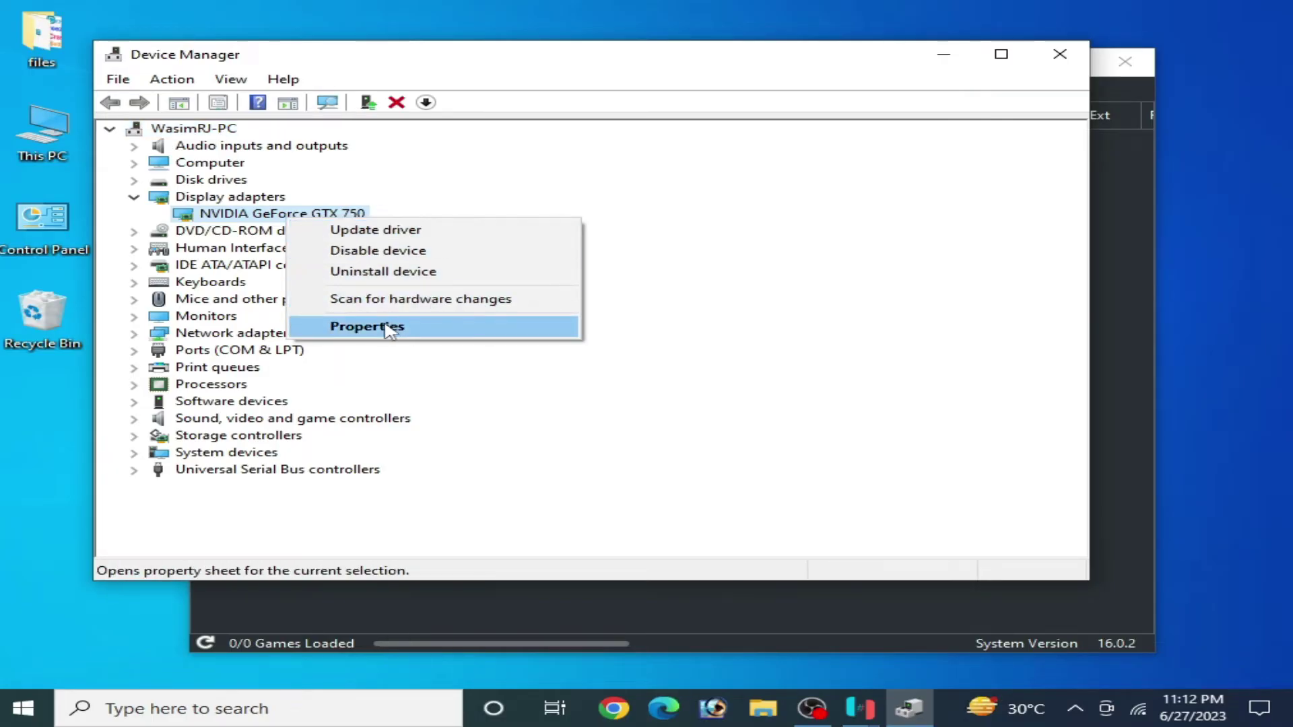
pyautogui.click(426, 326)
pyautogui.click(453, 142)
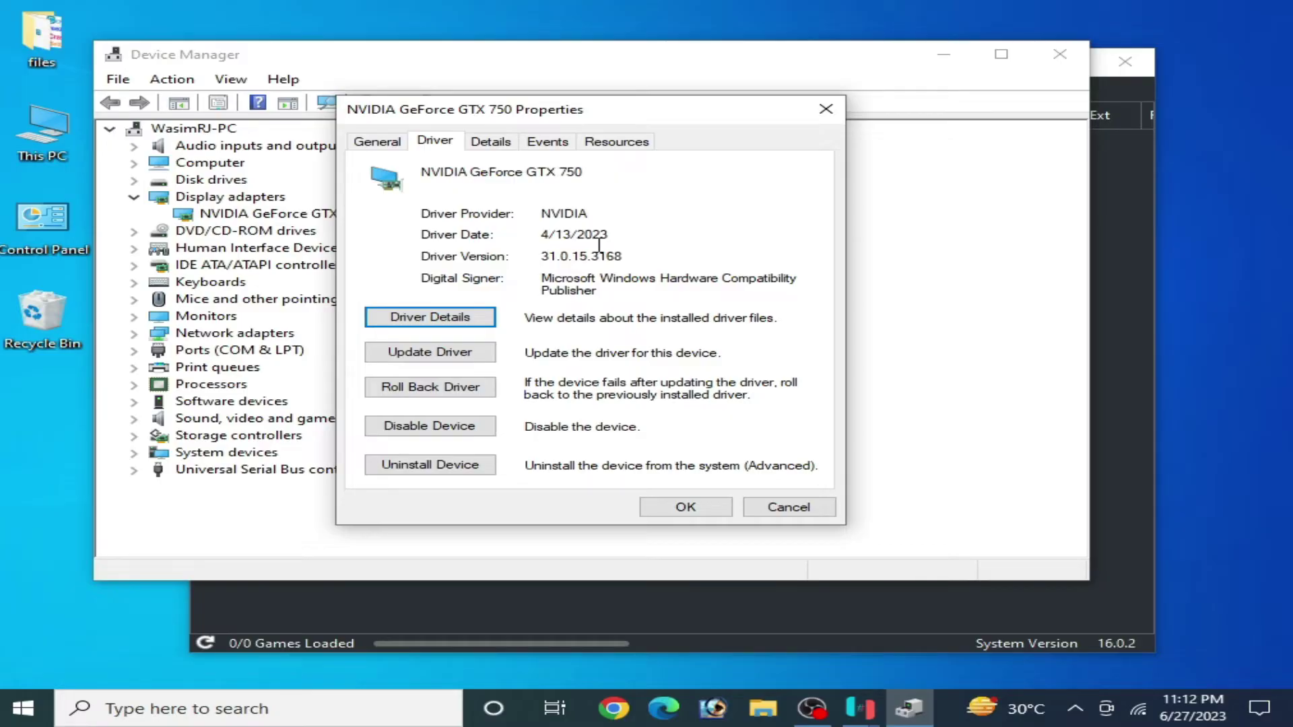
pyautogui.click(684, 508)
pyautogui.click(1055, 51)
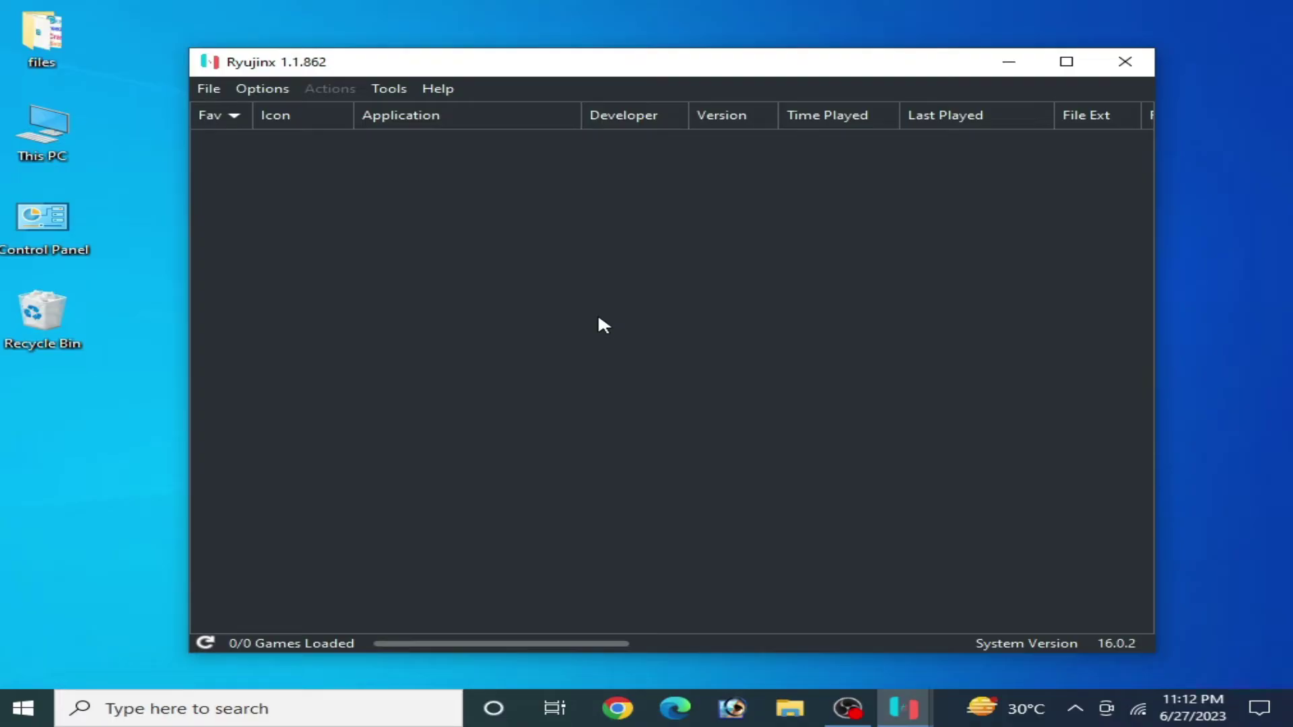
# Open NVIDIA Control Panel and apply 'Use the advanced 3D image settings' on the image preview page.
pyautogui.rightClick(78, 421)
pyautogui.click(377, 504)
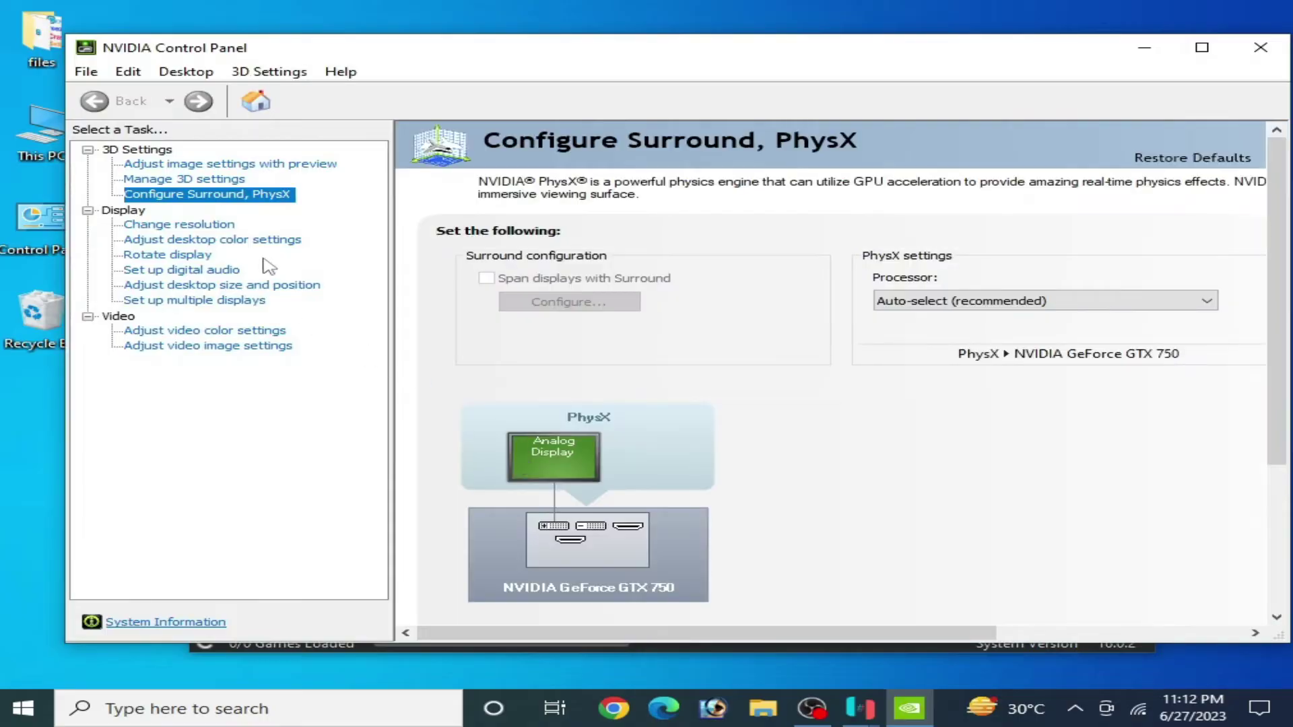
pyautogui.click(189, 166)
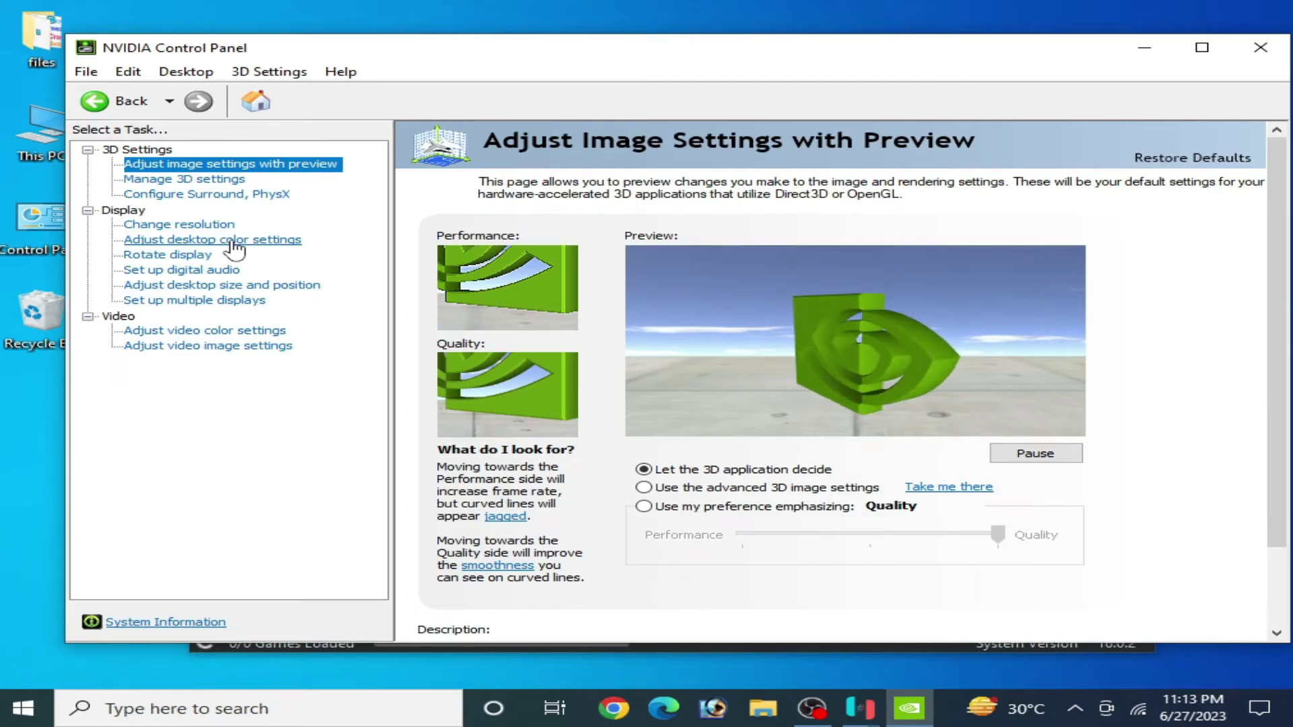
pyautogui.click(645, 508)
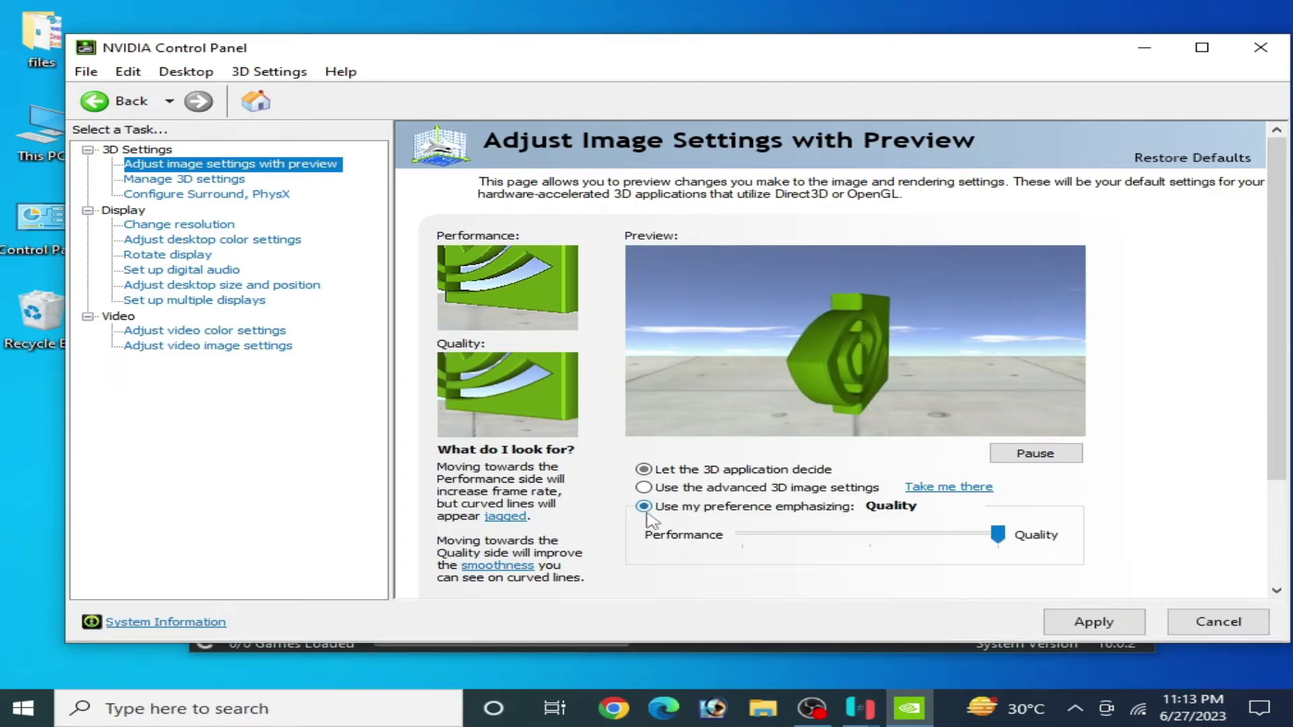
pyautogui.click(744, 535)
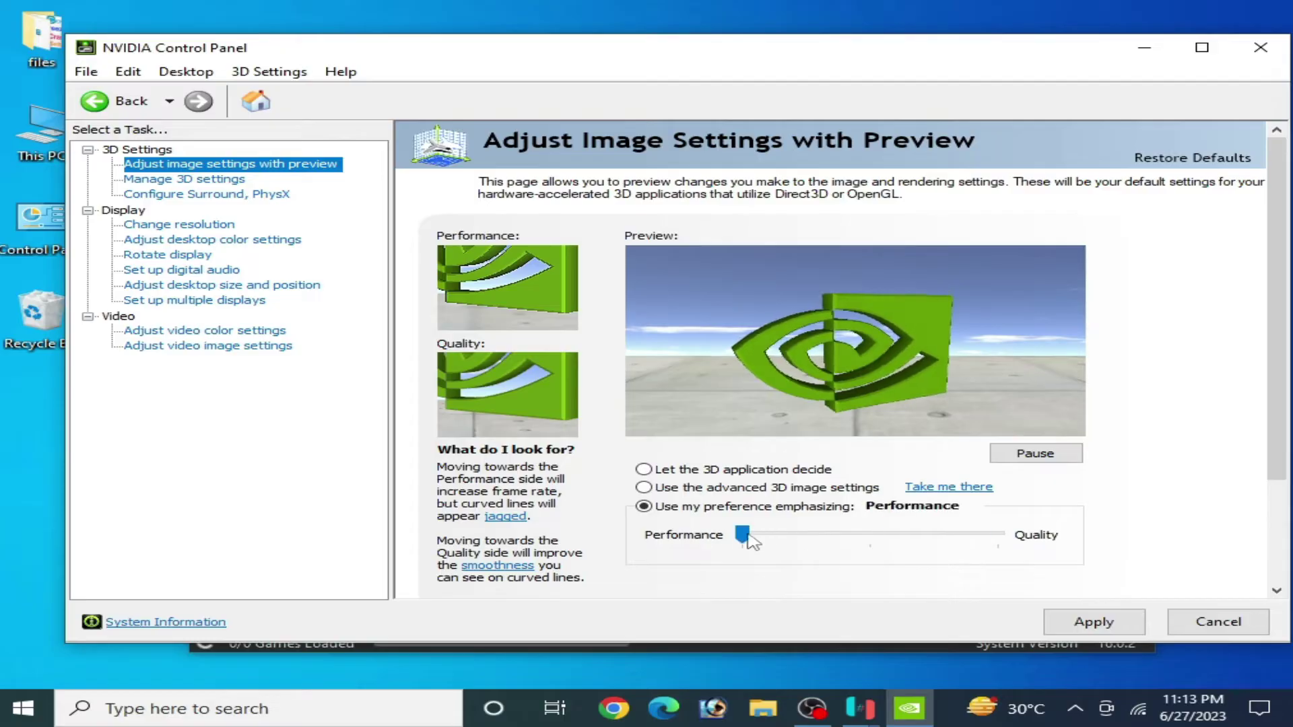
pyautogui.click(654, 490)
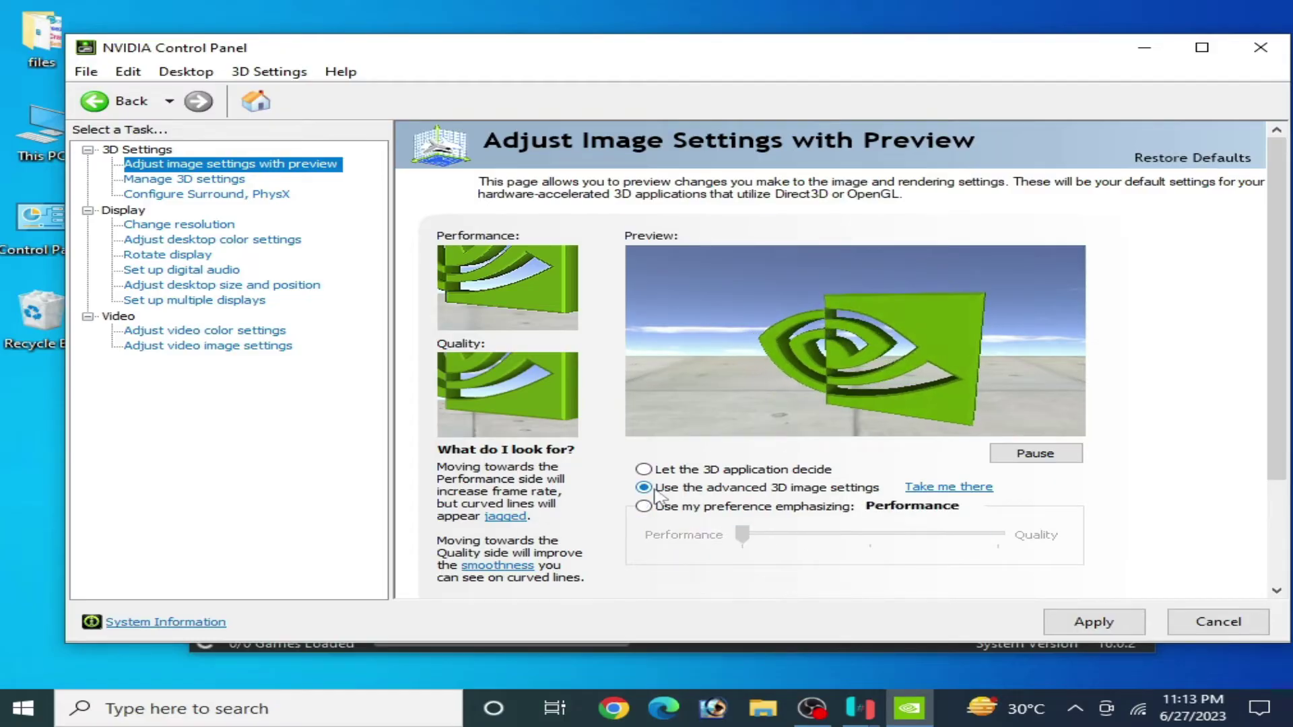
pyautogui.click(1091, 620)
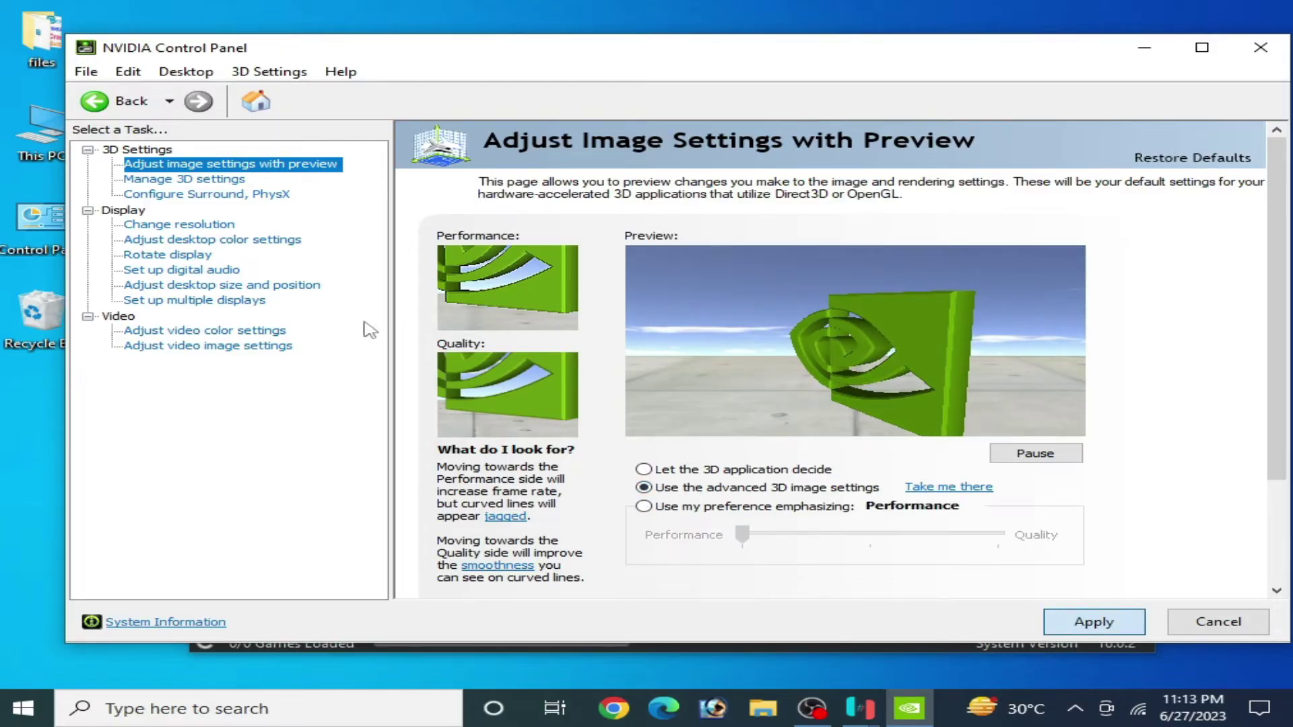
# In global 3D settings, use the GTX 750 for OpenGL rendering and Prefer maximum performance power mode.
pyautogui.click(186, 181)
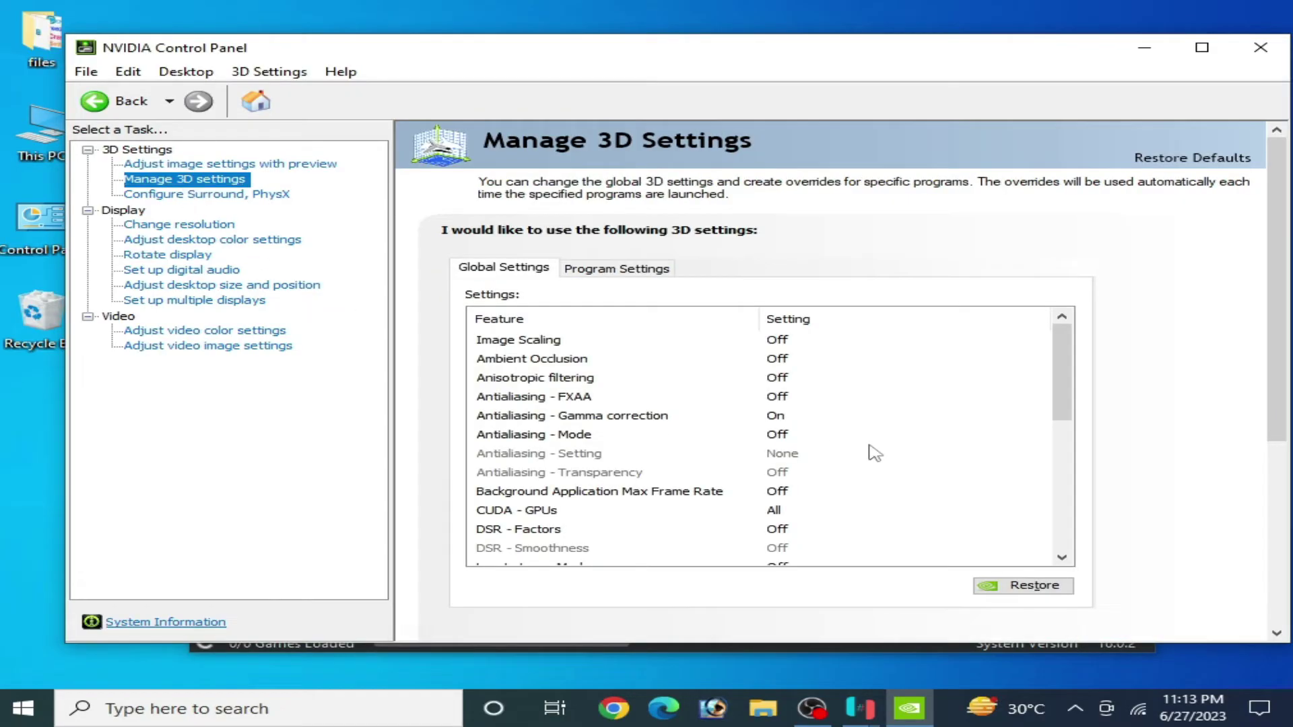
pyautogui.moveTo(1074, 390); pyautogui.dragTo(1059, 447)
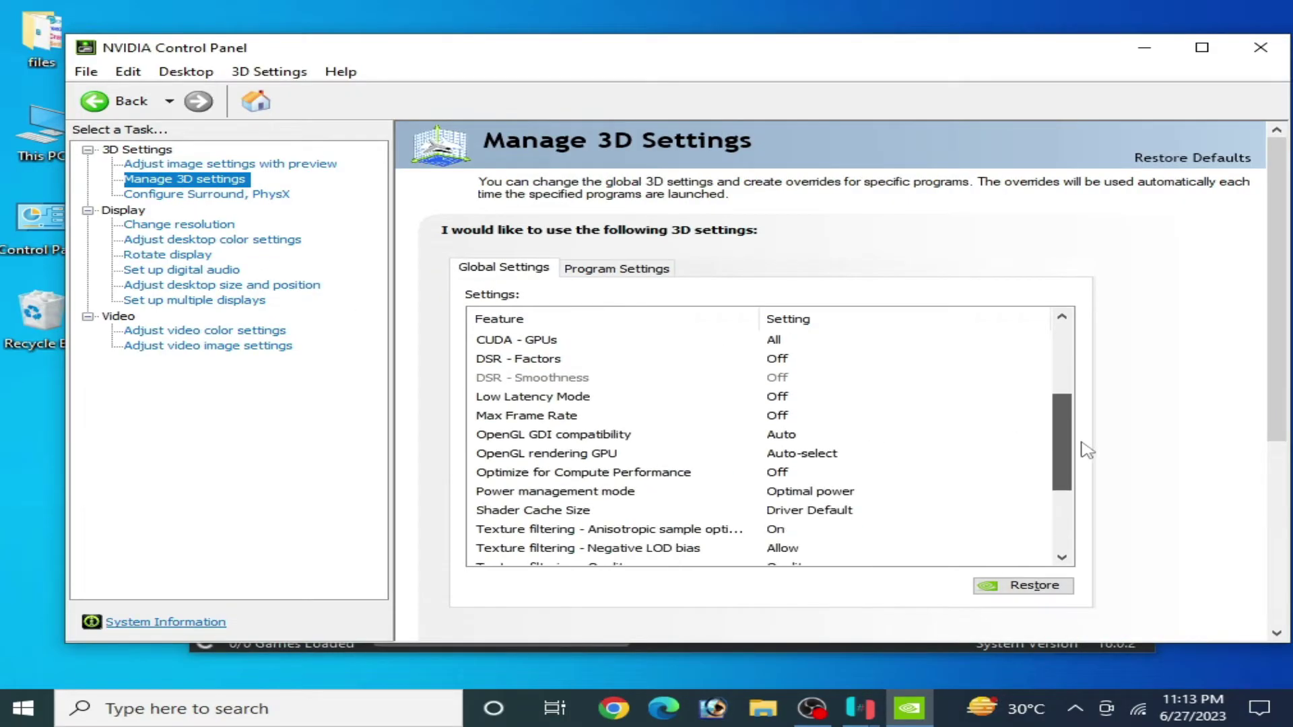
pyautogui.click(801, 457)
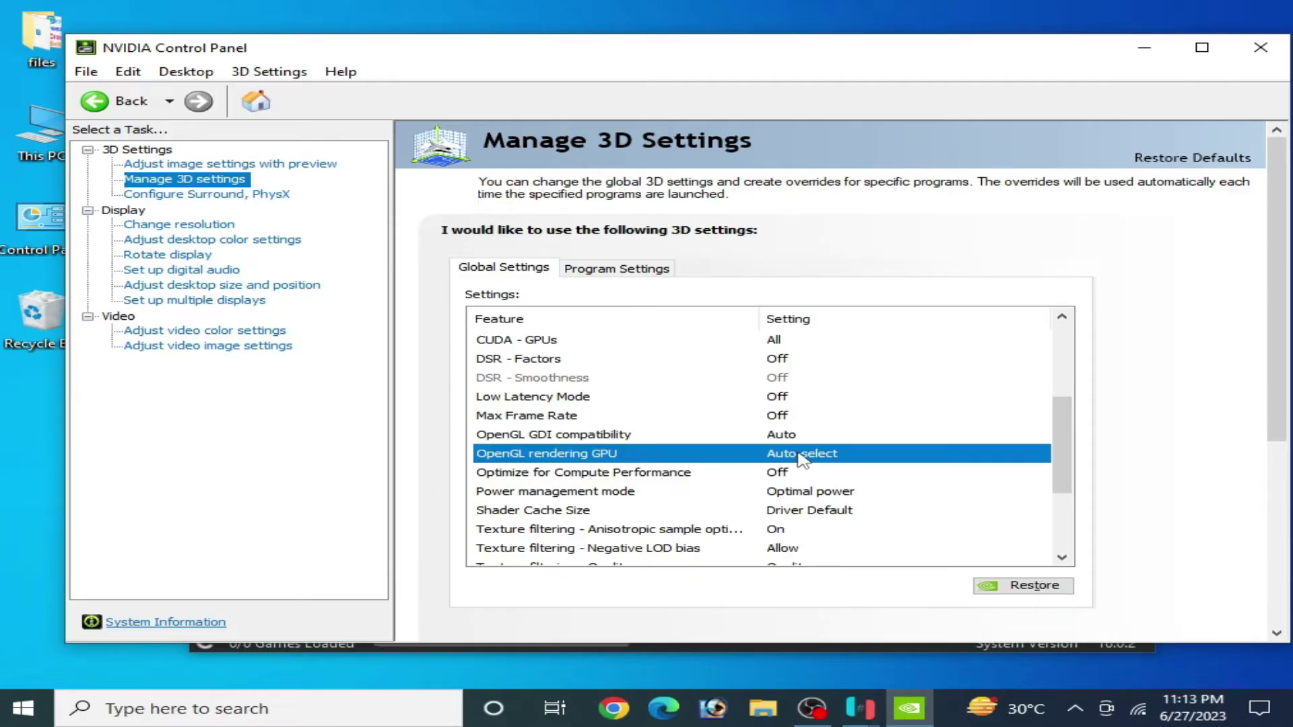
pyautogui.click(801, 458)
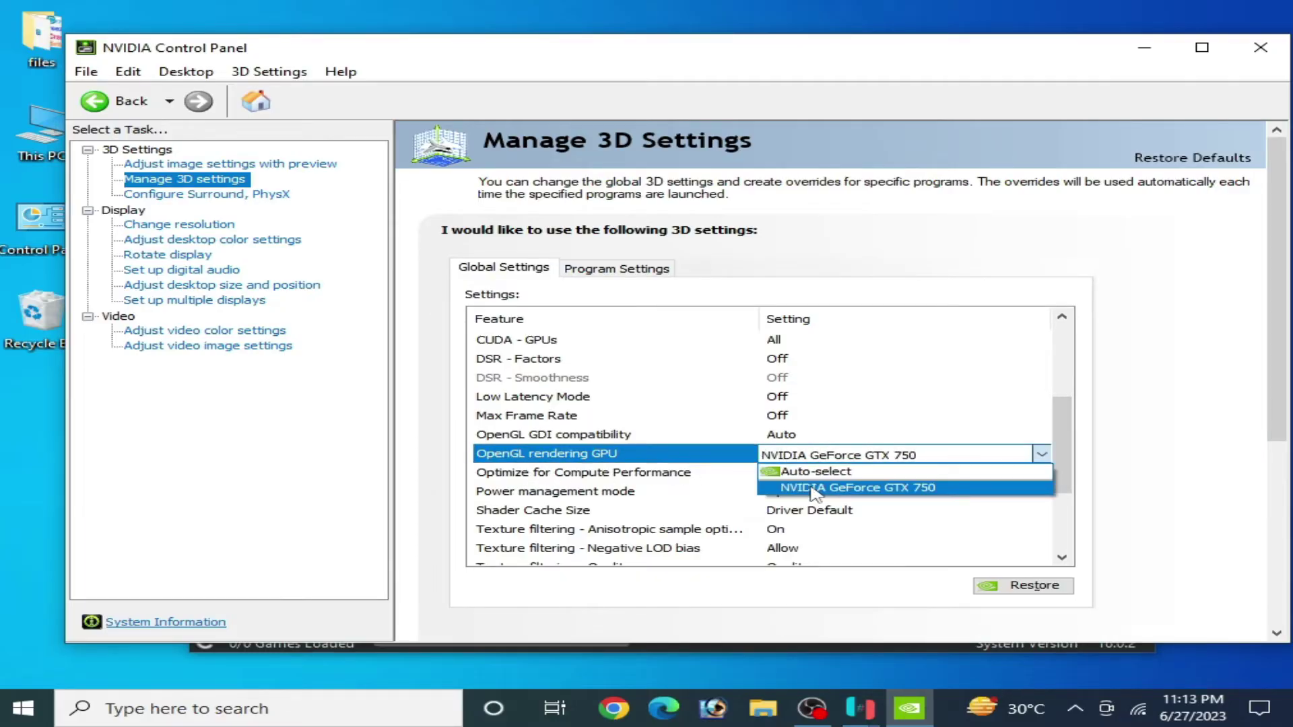
pyautogui.click(818, 489)
pyautogui.moveTo(1076, 403); pyautogui.dragTo(1083, 471)
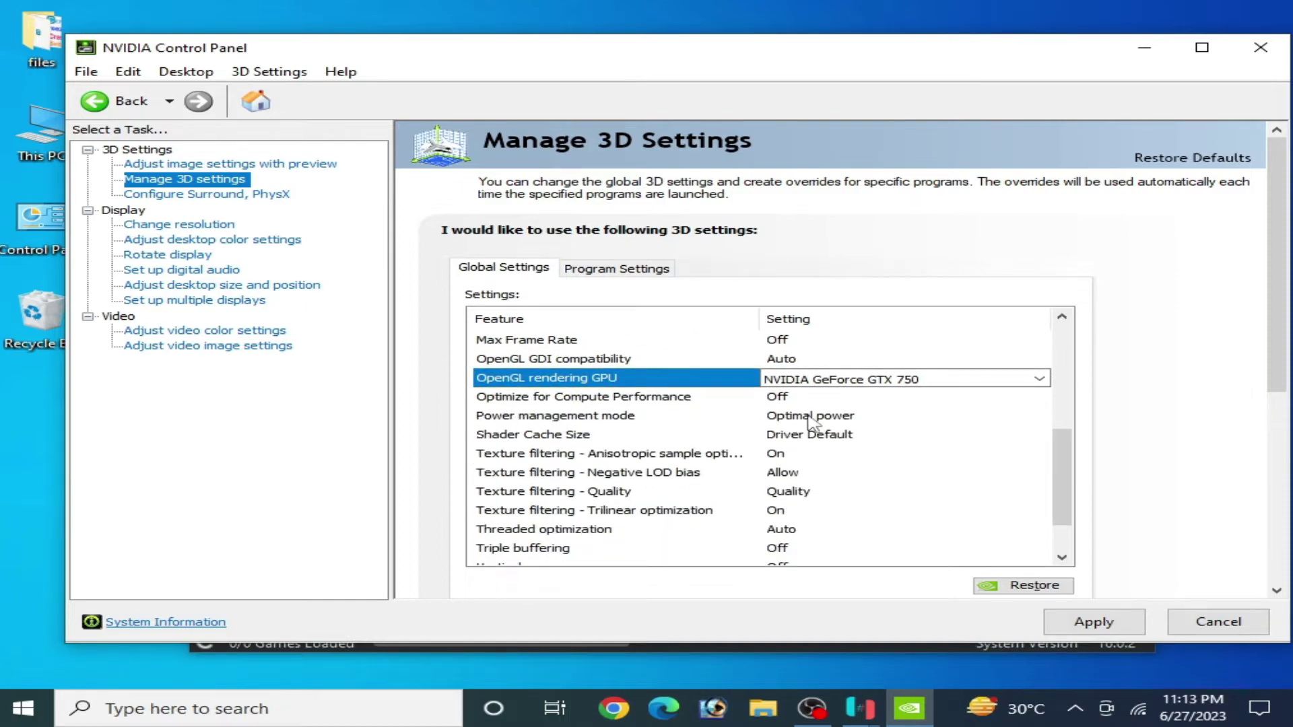
pyautogui.click(811, 422)
pyautogui.click(811, 422)
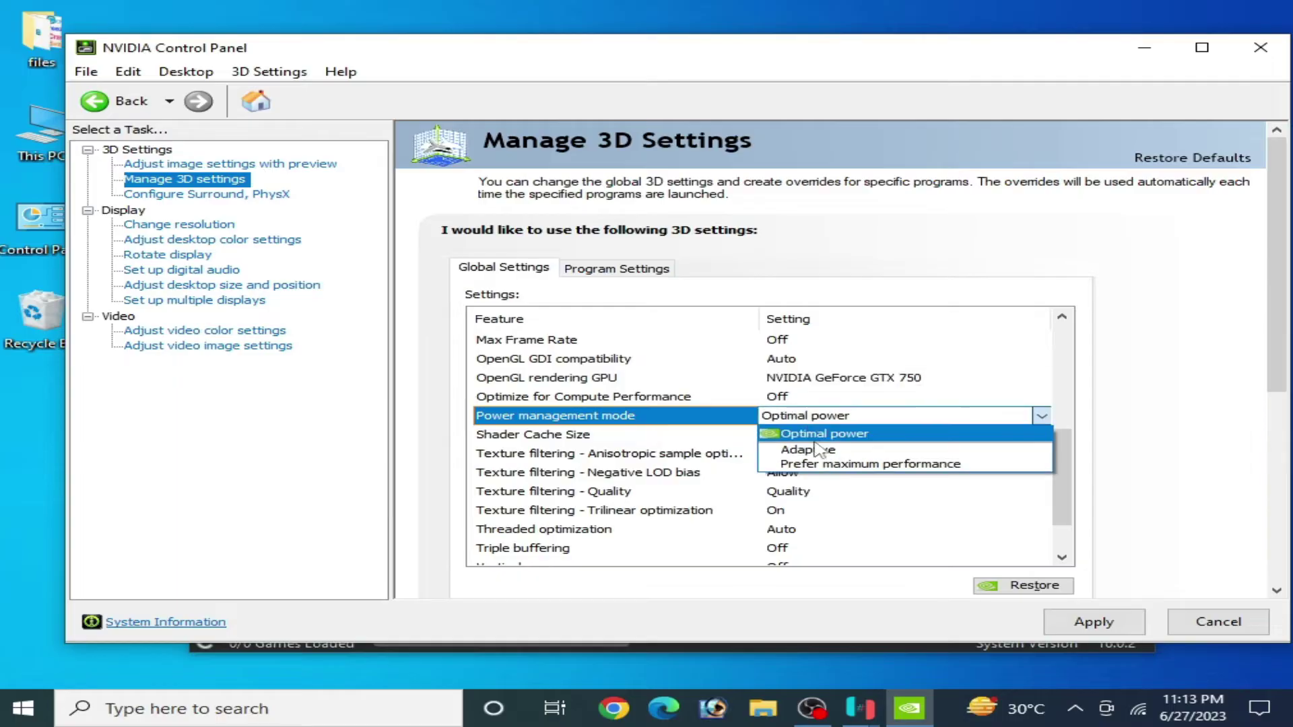
pyautogui.click(834, 463)
# Set Texture filtering - Quality to High performance and apply the global settings.
pyautogui.scroll(-5, 1061, 377)
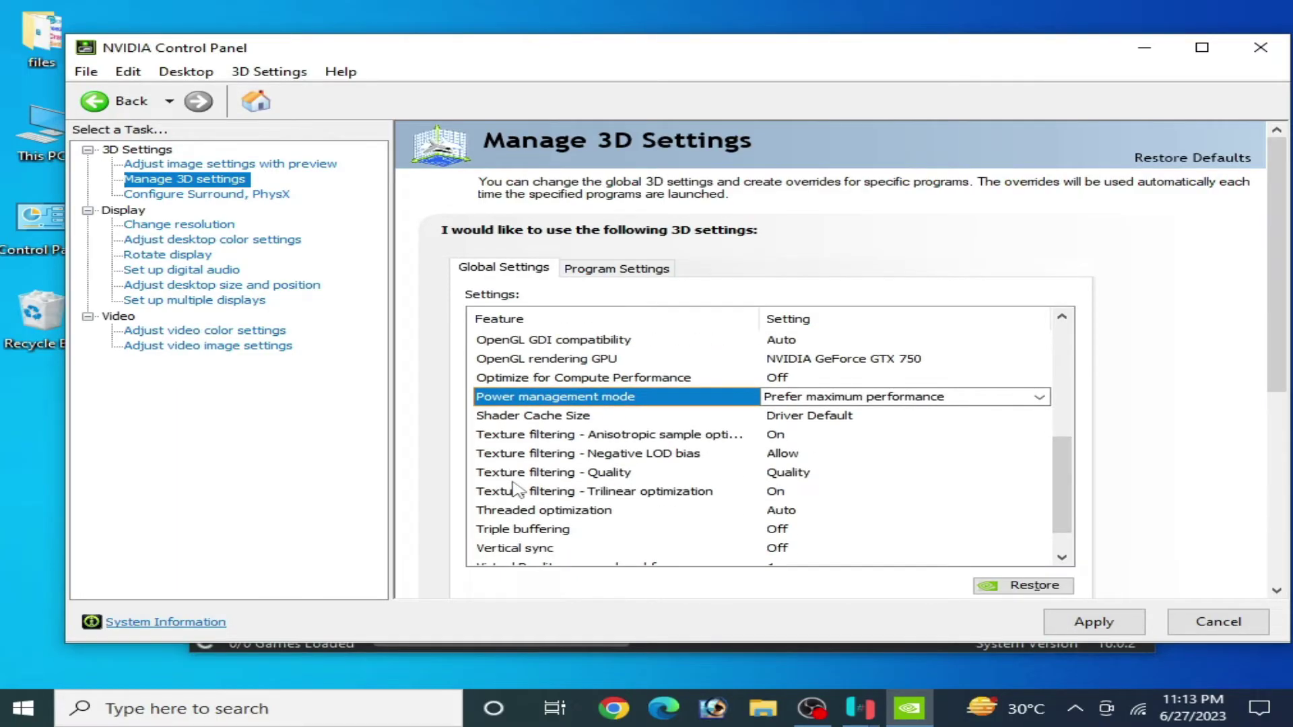
pyautogui.click(808, 475)
pyautogui.click(808, 474)
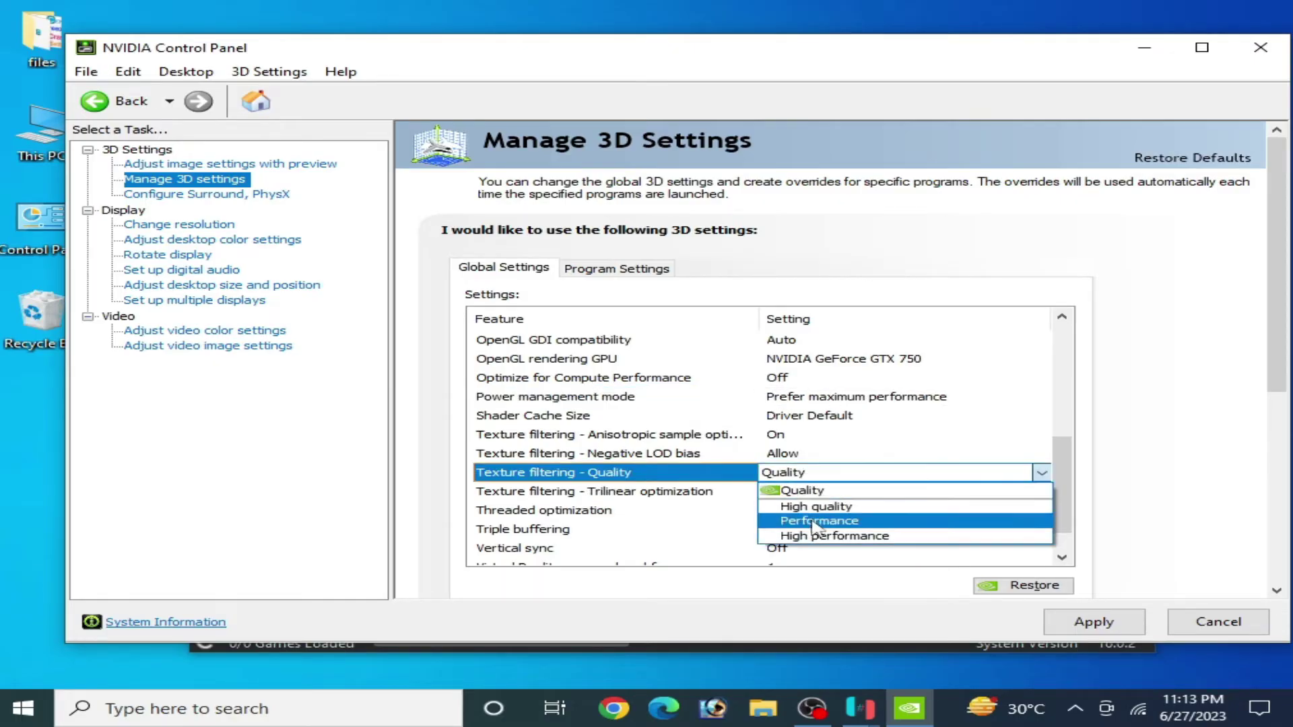
pyautogui.click(834, 536)
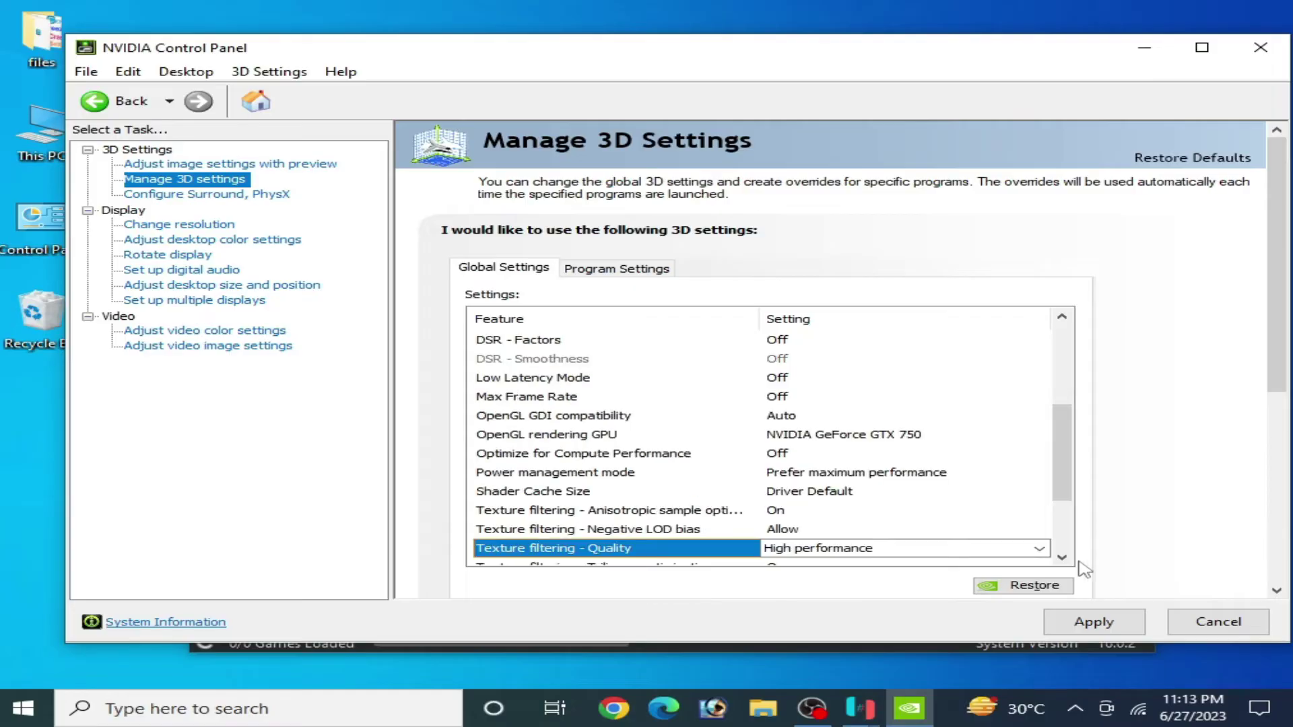
pyautogui.moveTo(1069, 455); pyautogui.dragTo(1067, 537)
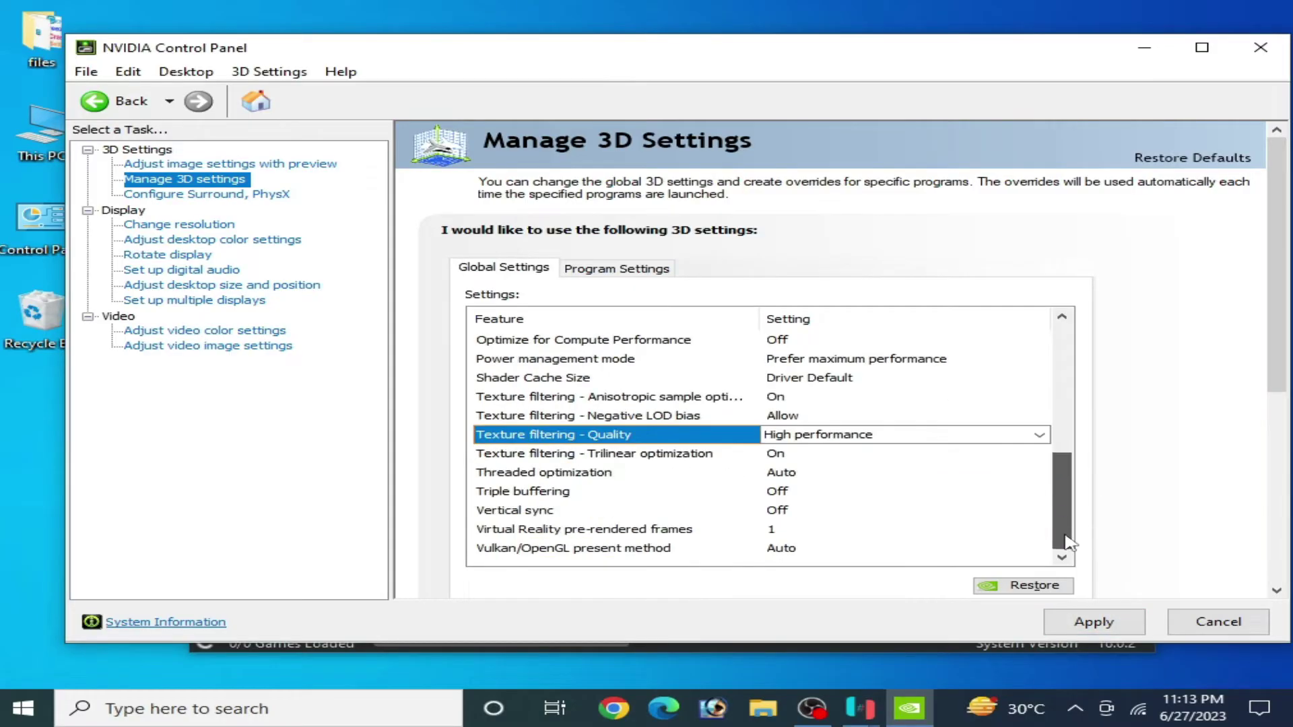
pyautogui.click(1090, 622)
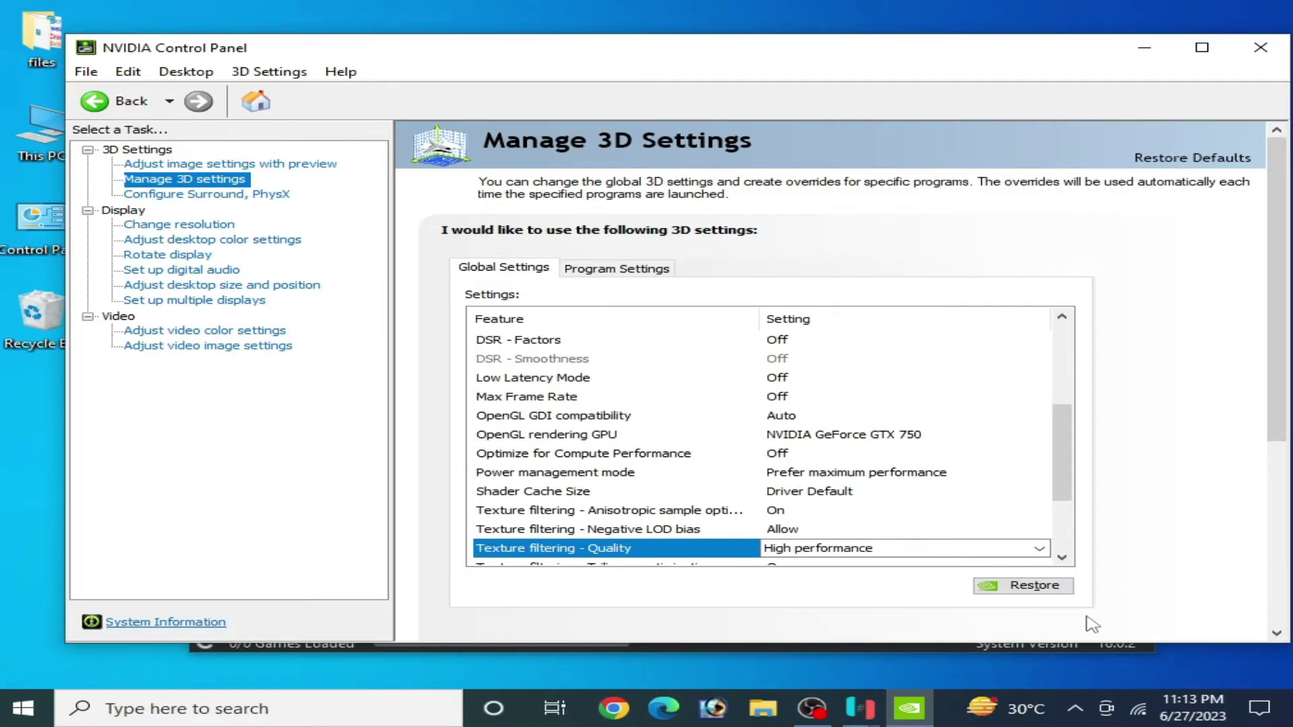
# Add the Ryujinx.exe program, located via its Desktop shortcut, to the per-program 3D settings.
pyautogui.click(643, 270)
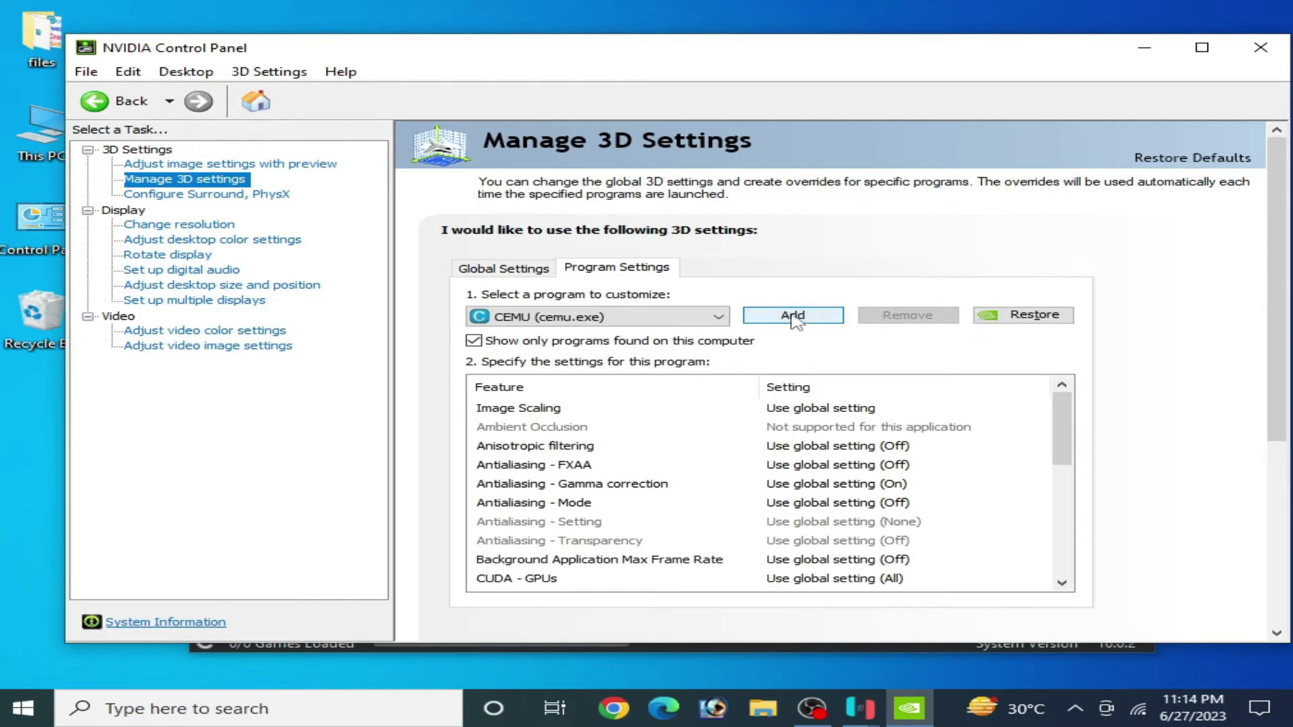
pyautogui.click(796, 315)
pyautogui.click(909, 520)
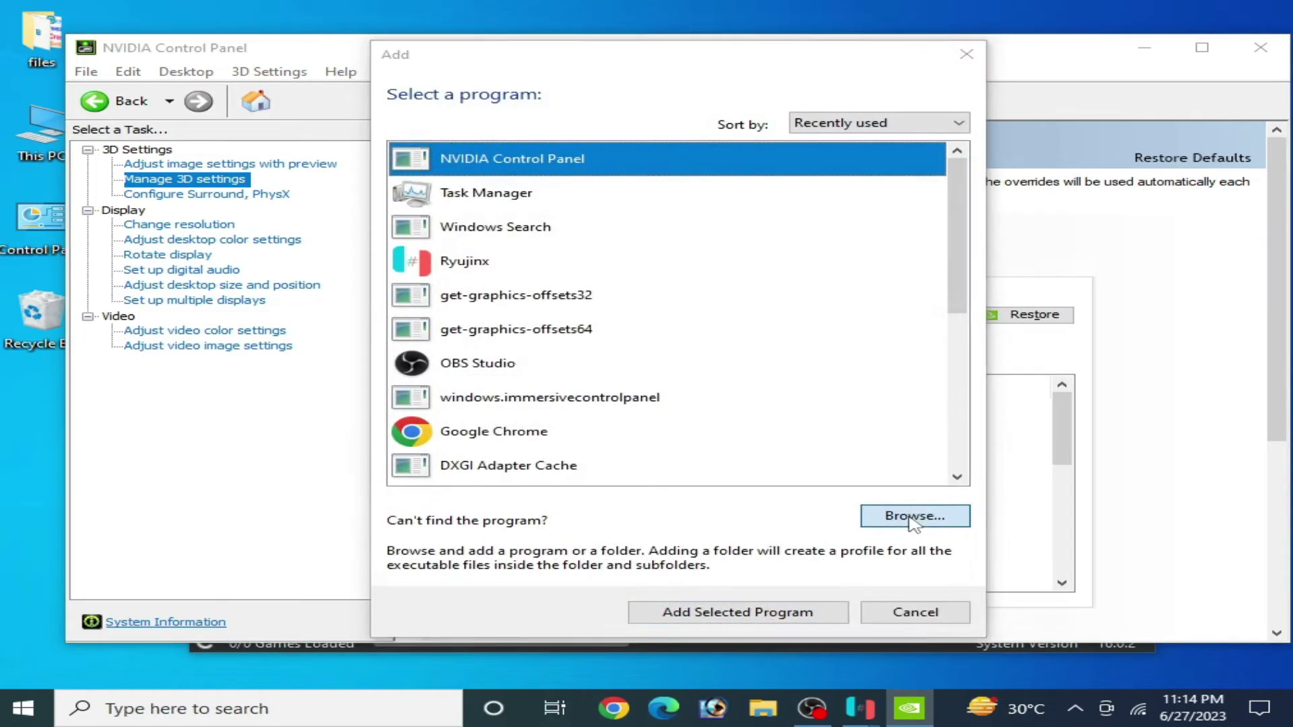
pyautogui.click(380, 368)
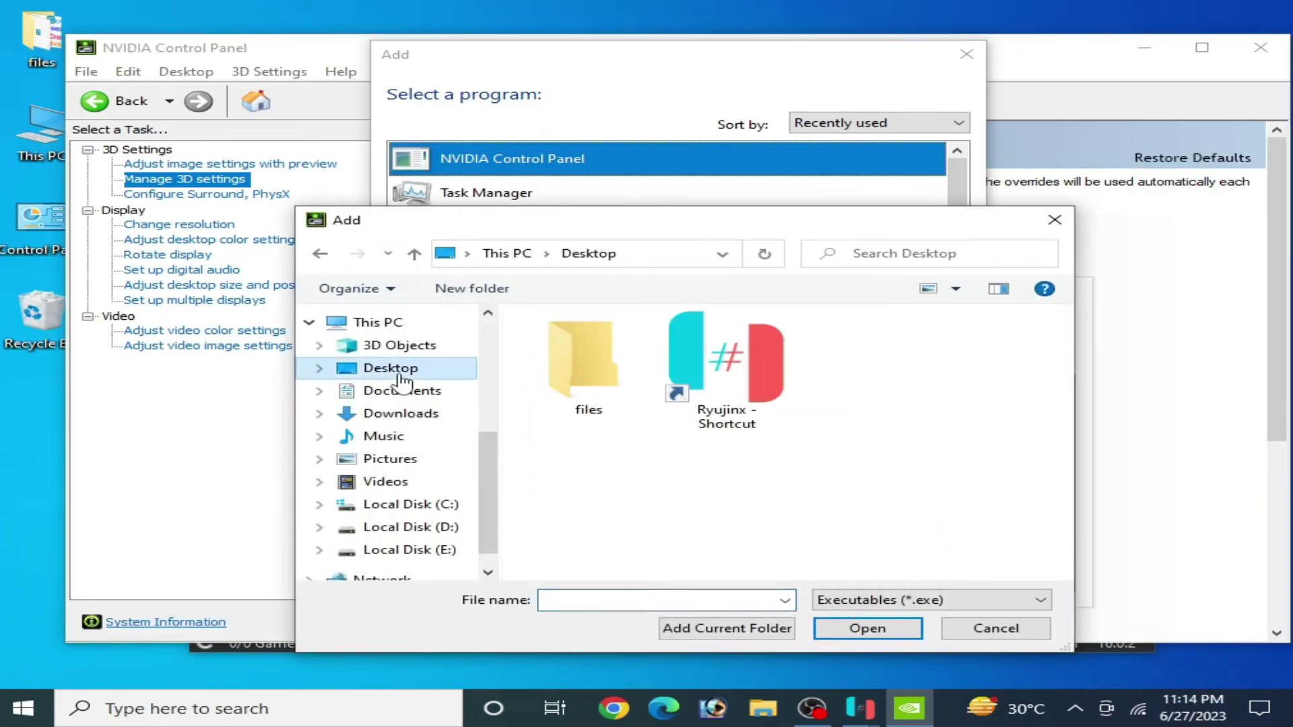
pyautogui.click(713, 382)
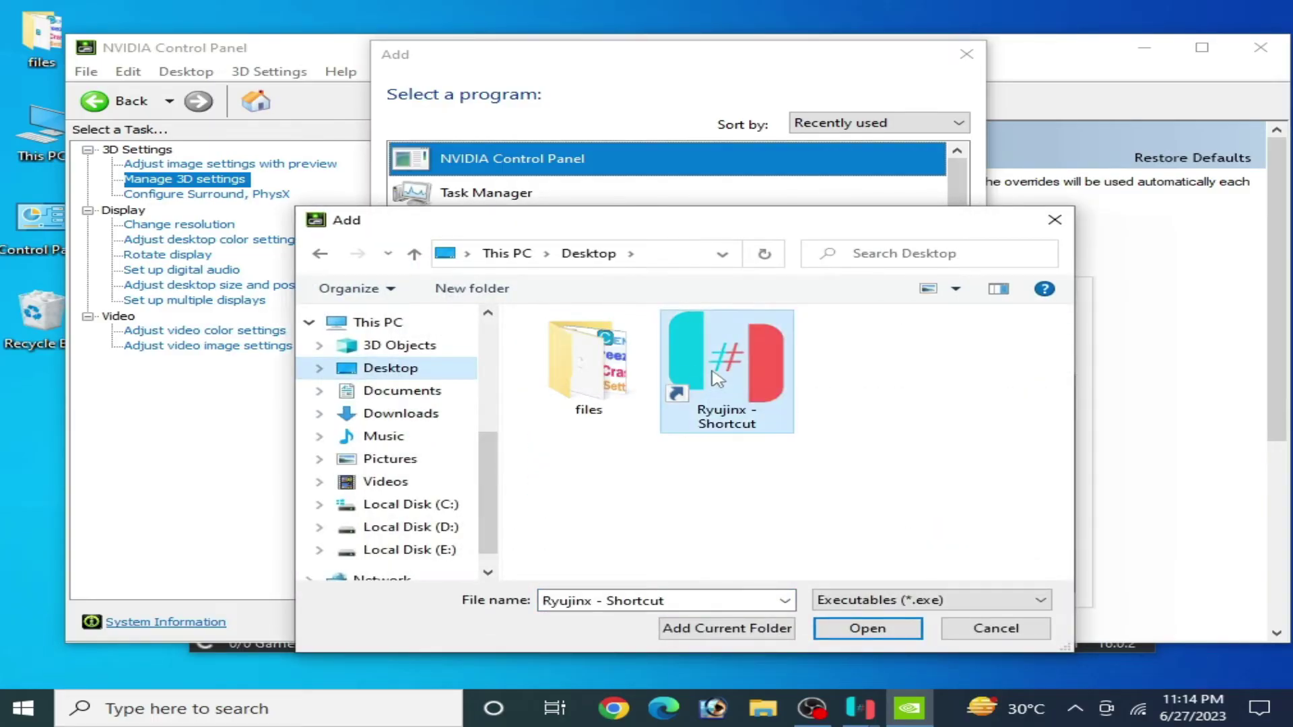
pyautogui.rightClick(737, 381)
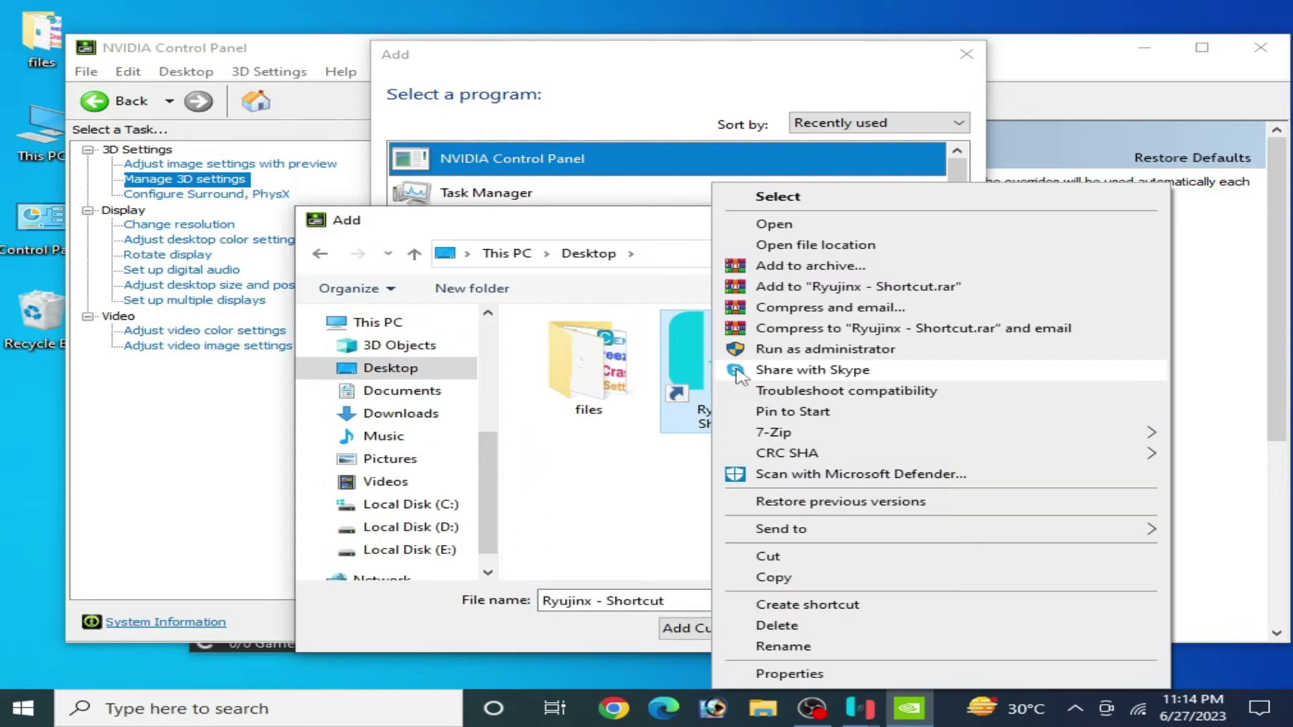
pyautogui.click(781, 245)
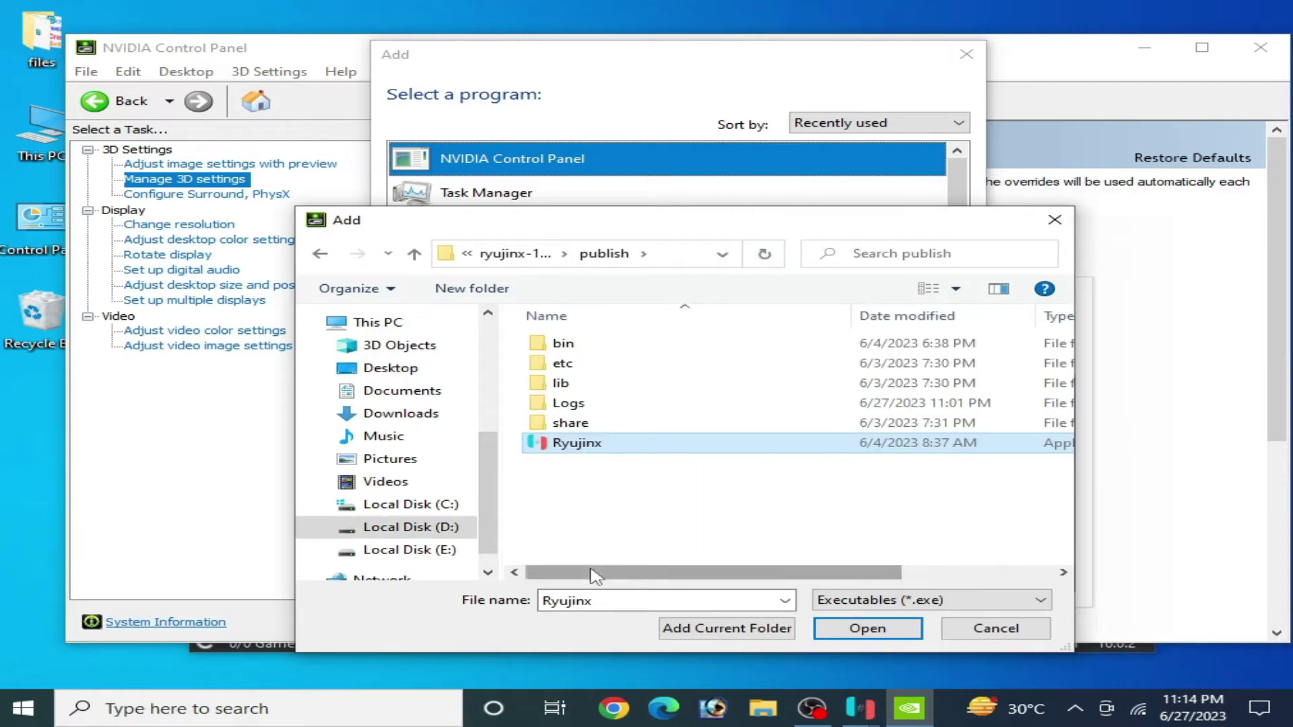
pyautogui.moveTo(596, 571)
pyautogui.mouseDown()
pyautogui.moveTo(748, 572)
pyautogui.moveTo(596, 572)
pyautogui.mouseUp()
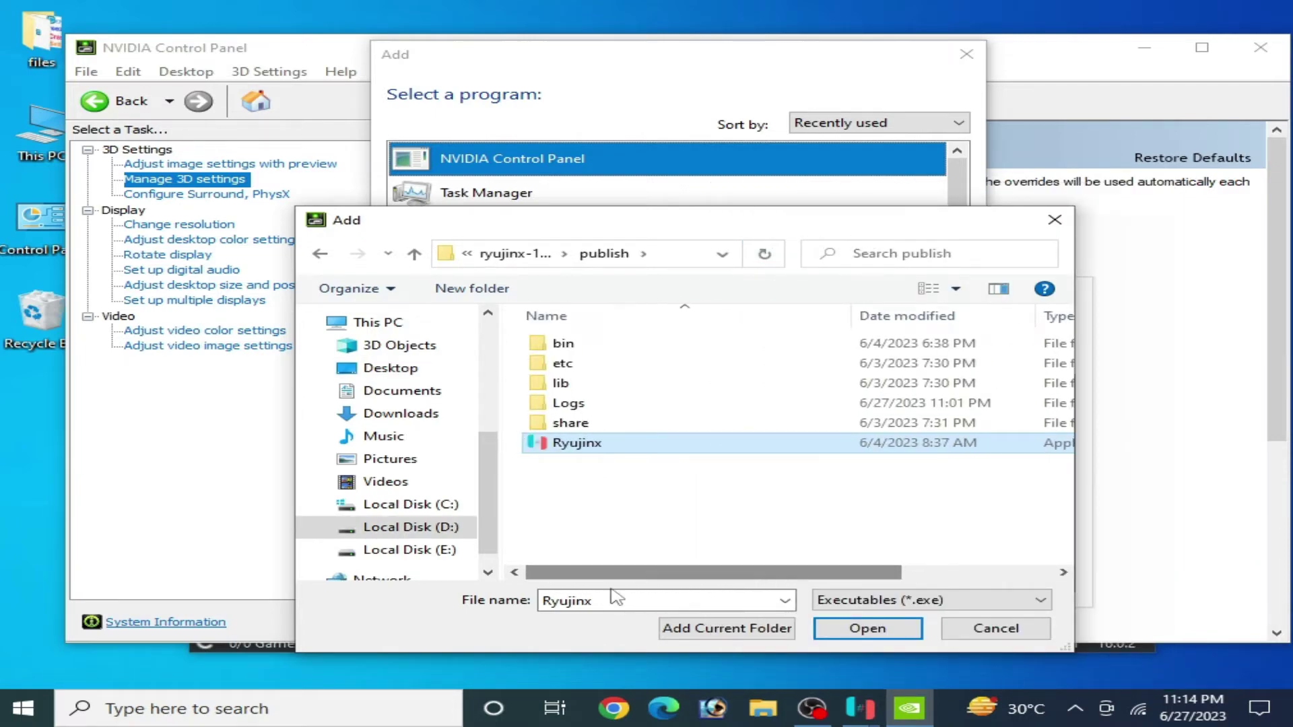
pyautogui.click(868, 628)
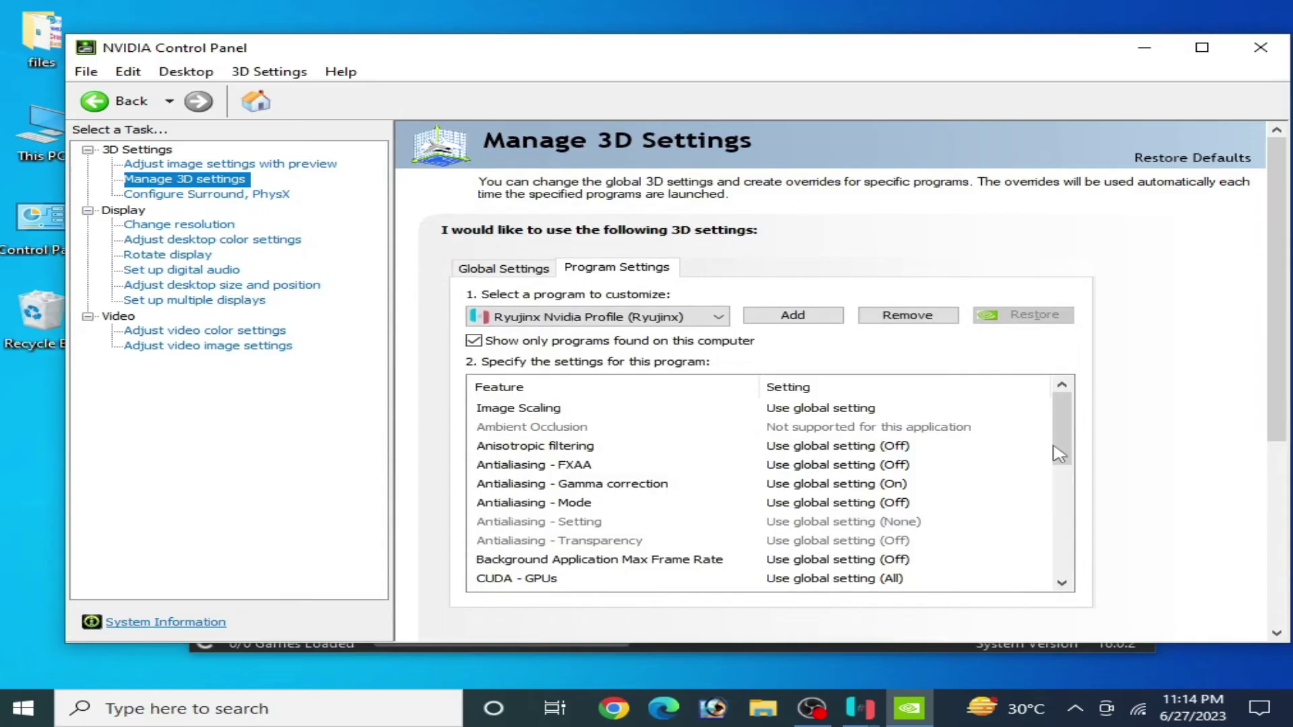
# Turn Threaded optimization Off for Ryujinx and apply.
pyautogui.moveTo(1059, 455); pyautogui.dragTo(1064, 559)
pyautogui.click(1037, 502)
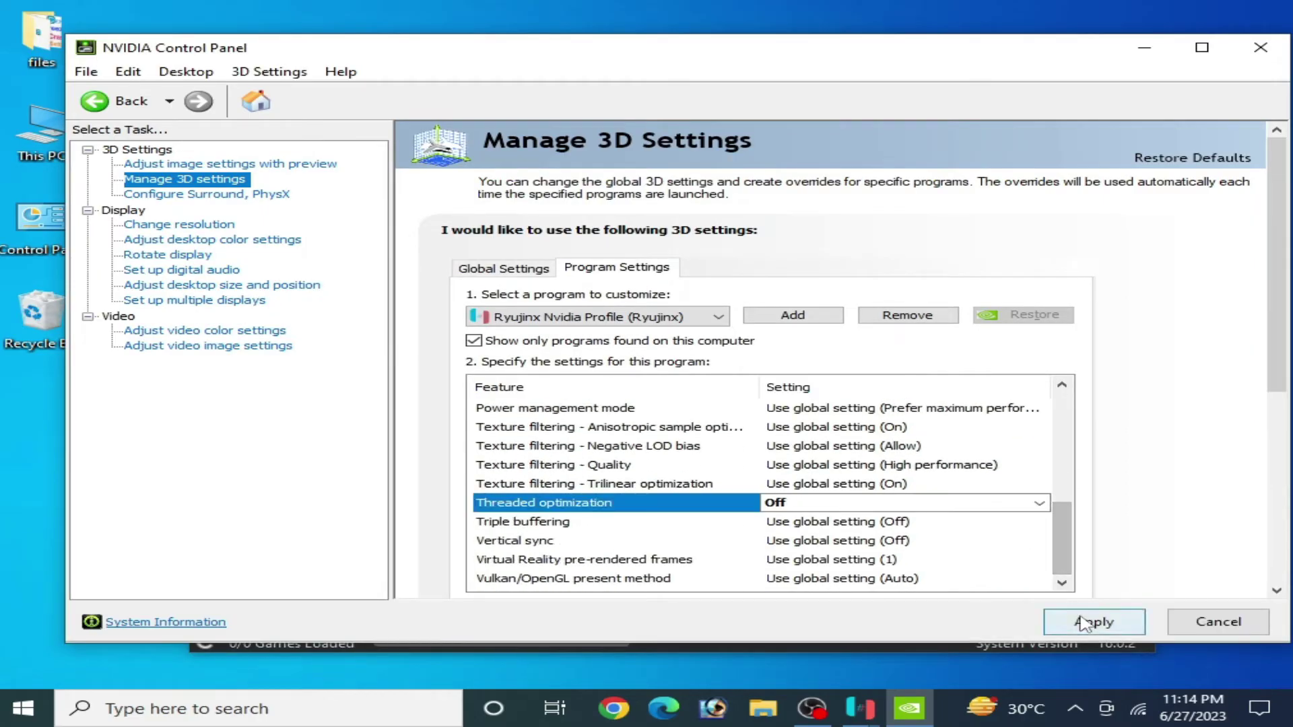
pyautogui.click(1082, 623)
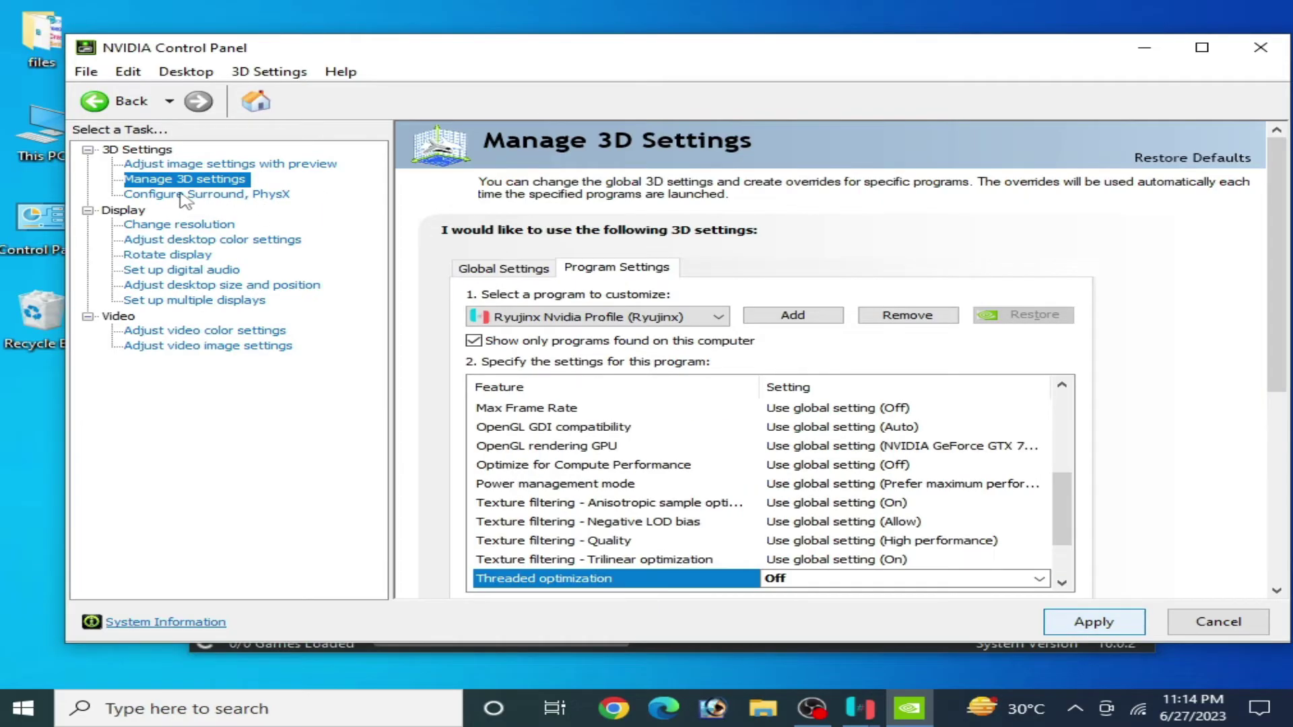
# On Configure Surround, PhysX, choose NVIDIA GeForce GTX 750 as the PhysX processor and apply.
pyautogui.click(182, 194)
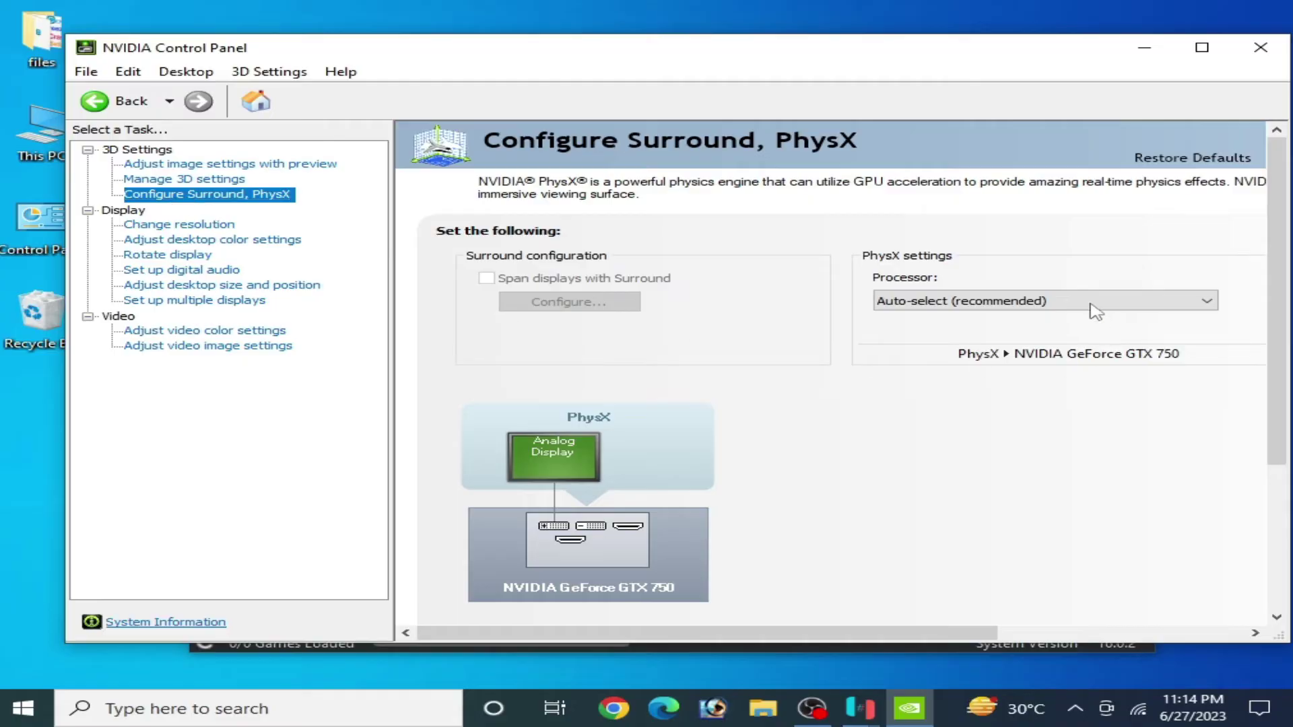
pyautogui.click(1092, 309)
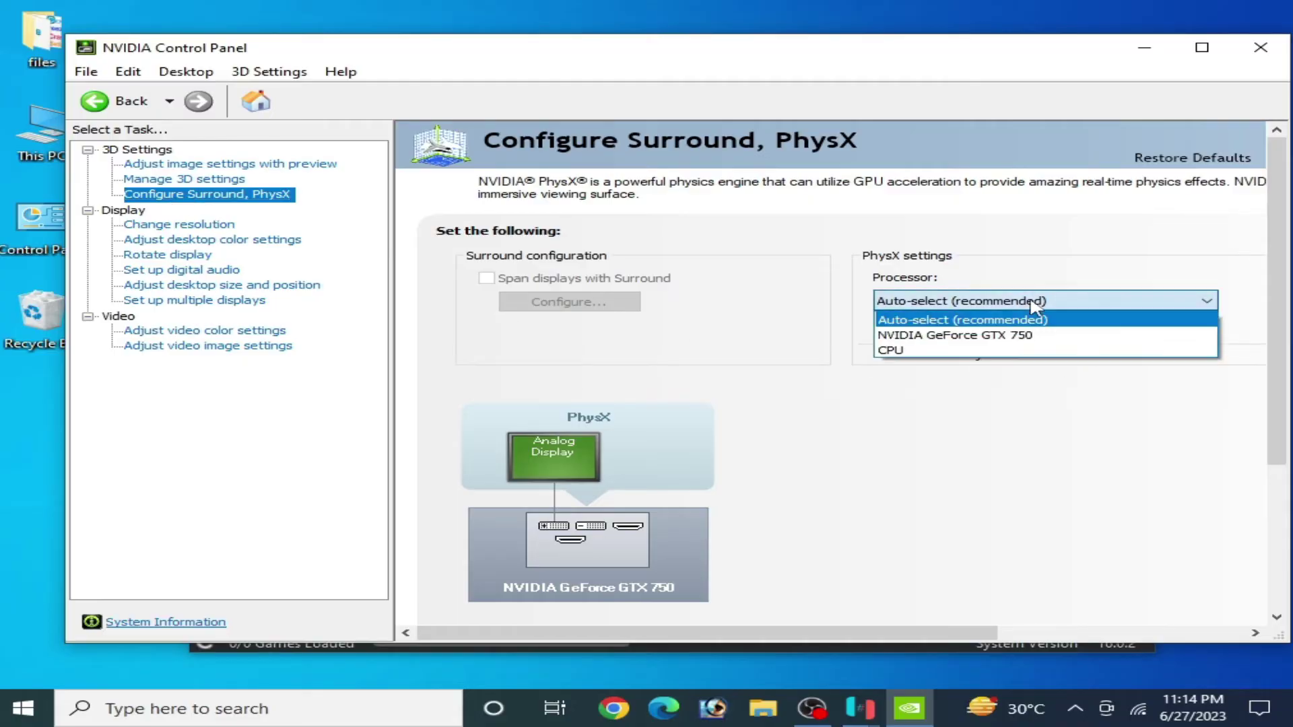
pyautogui.click(933, 335)
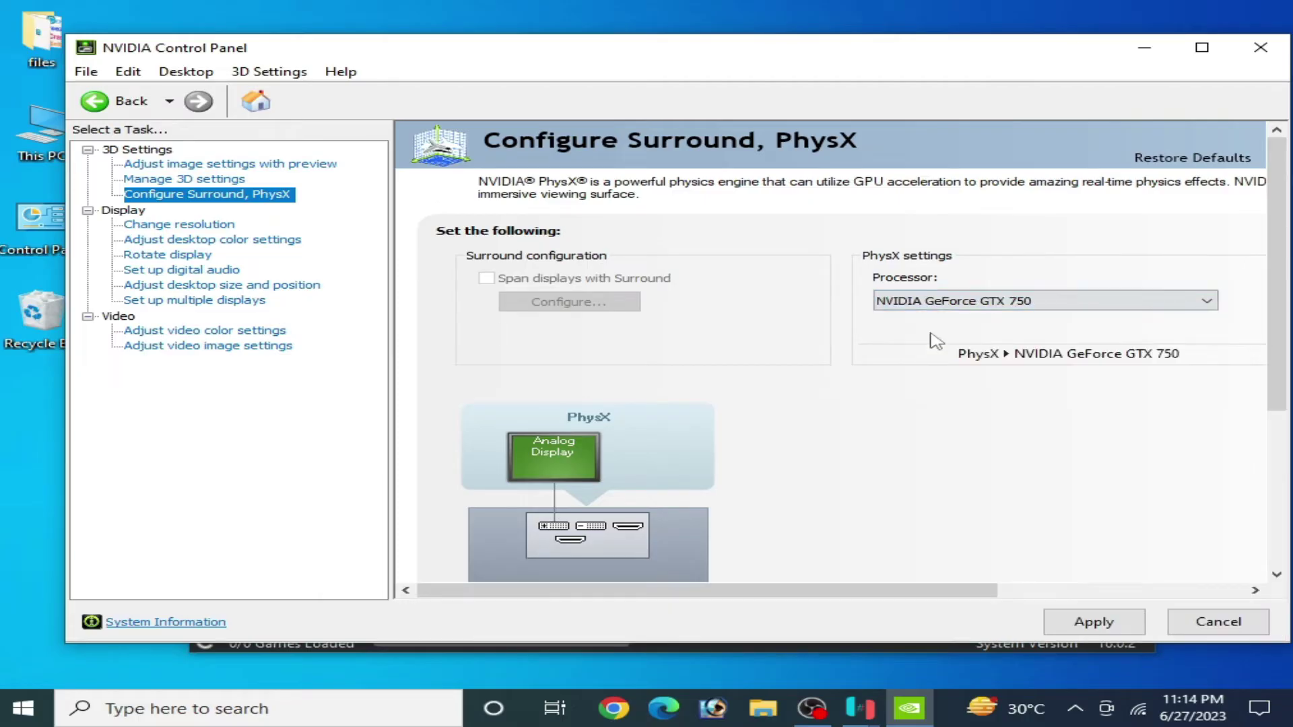
pyautogui.click(971, 308)
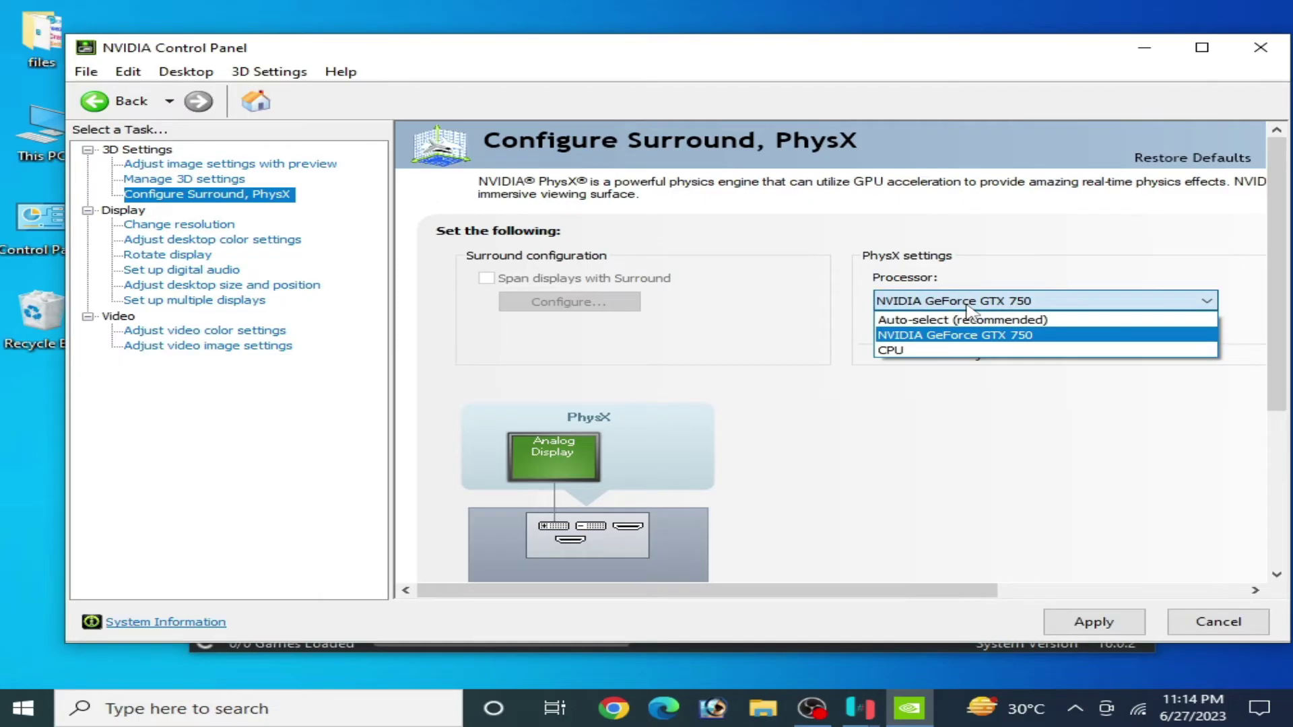
pyautogui.click(932, 350)
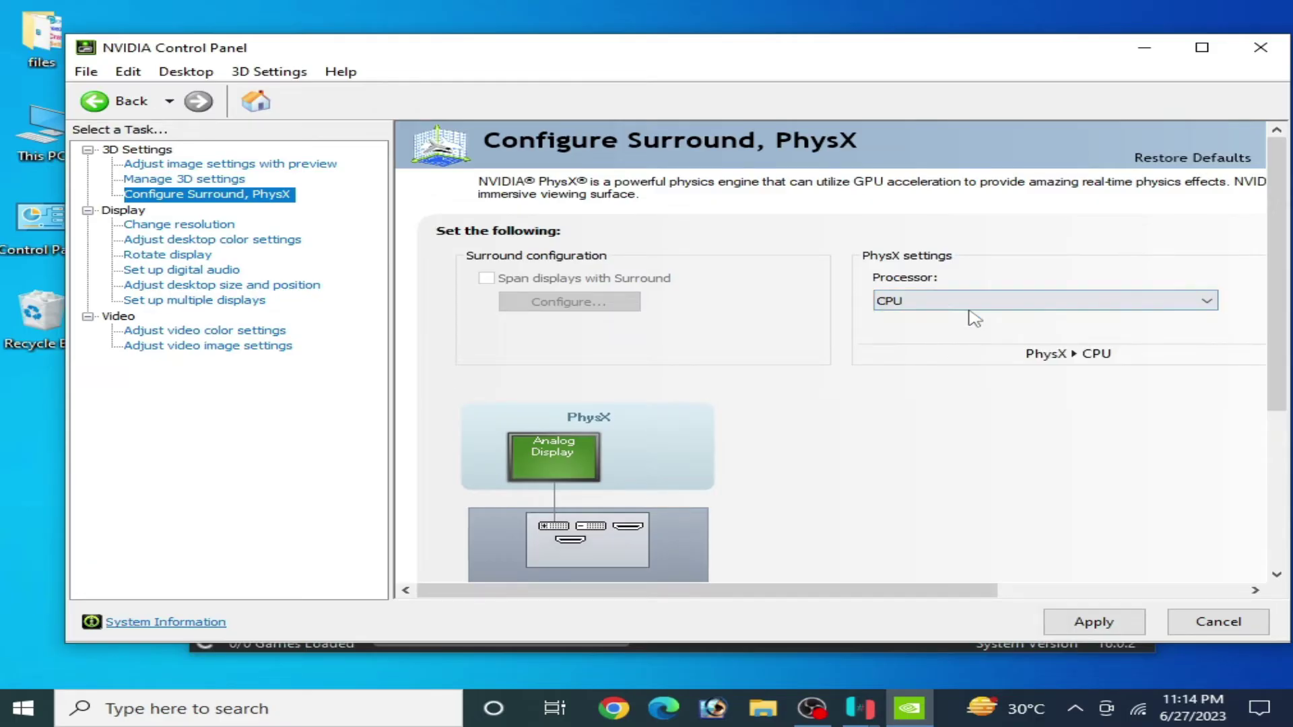
pyautogui.click(924, 307)
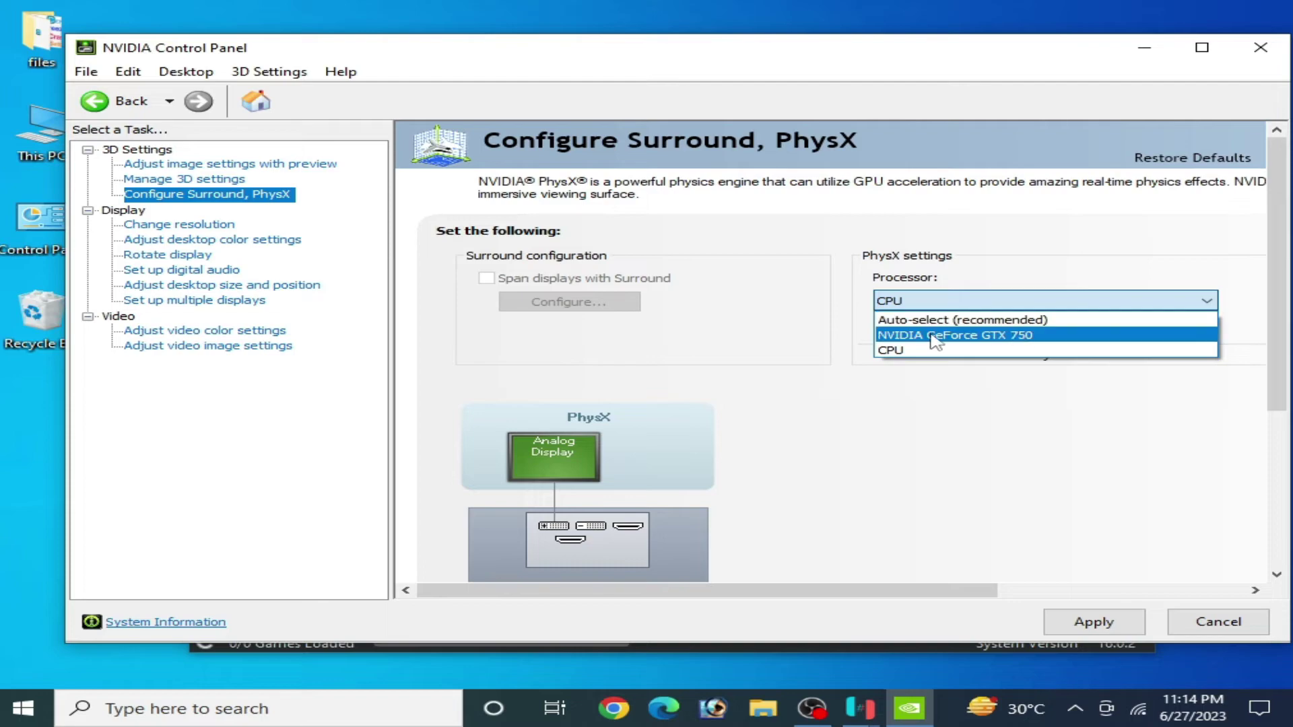
pyautogui.click(936, 336)
pyautogui.click(1097, 618)
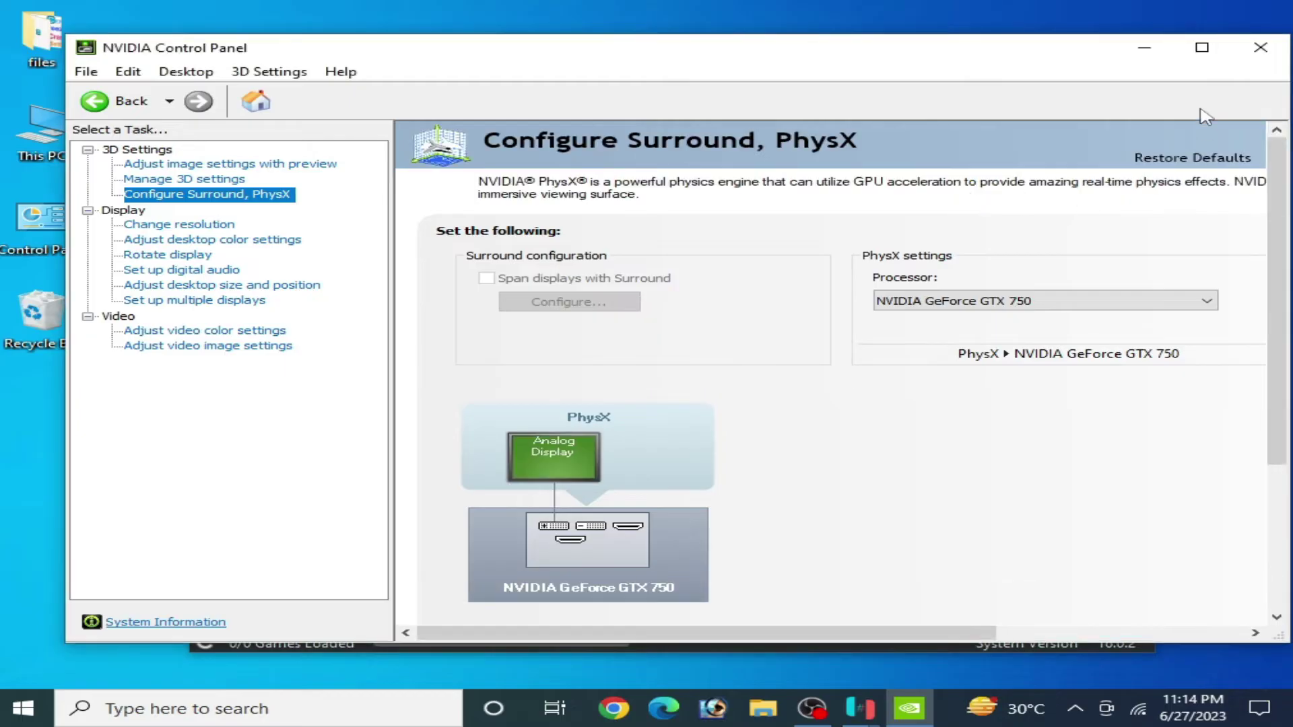
# Close NVIDIA Control Panel and open the Graphics page of the Ryujinx settings.
pyautogui.click(1260, 48)
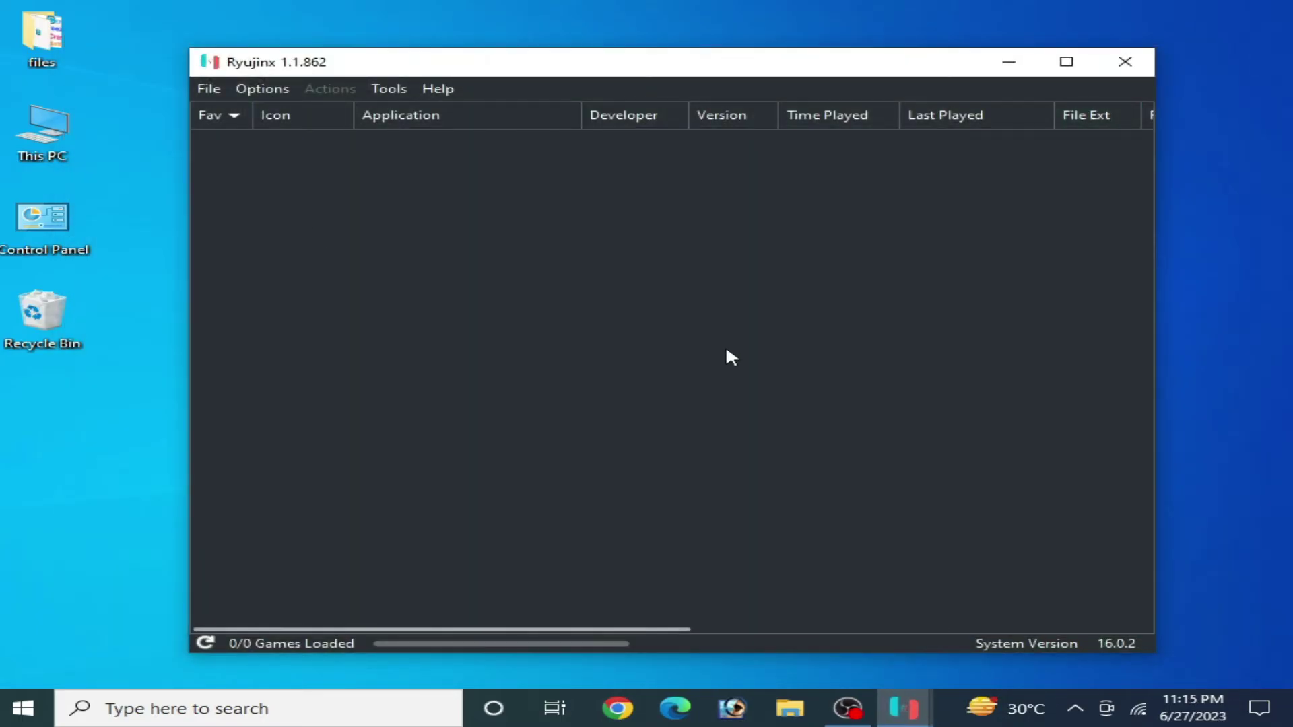
pyautogui.click(263, 88)
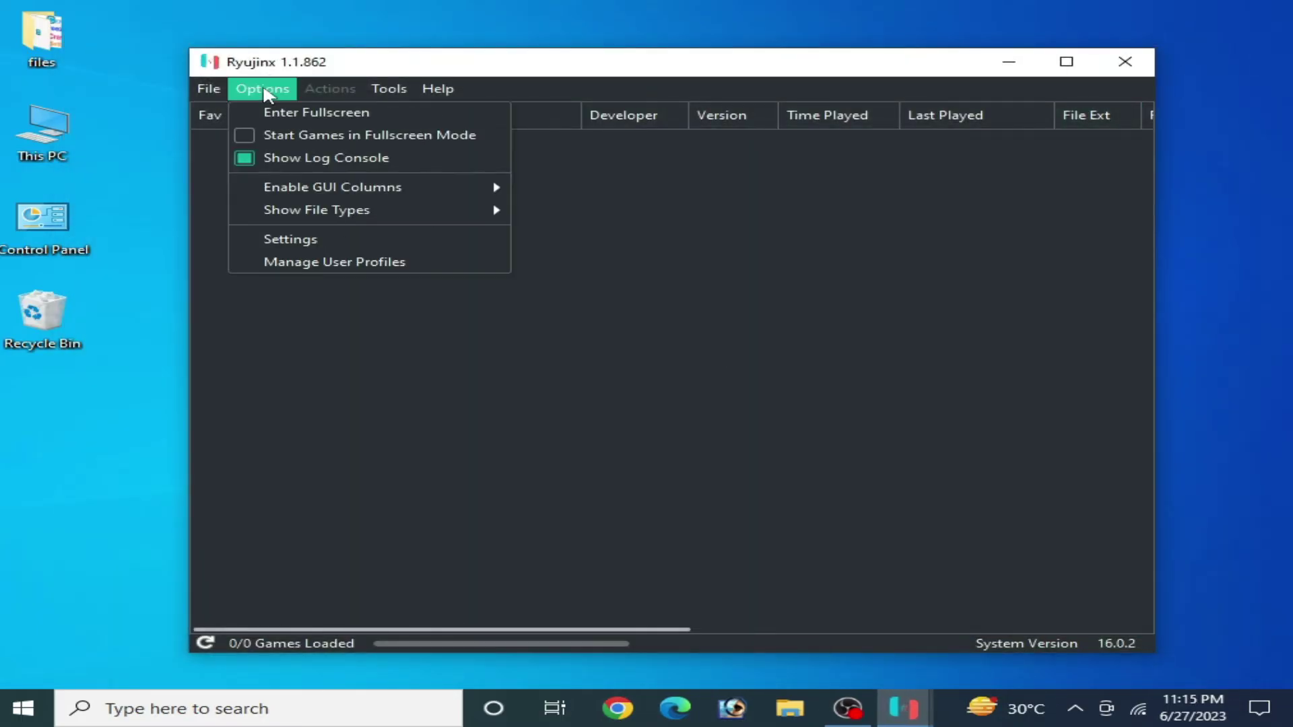
pyautogui.click(286, 241)
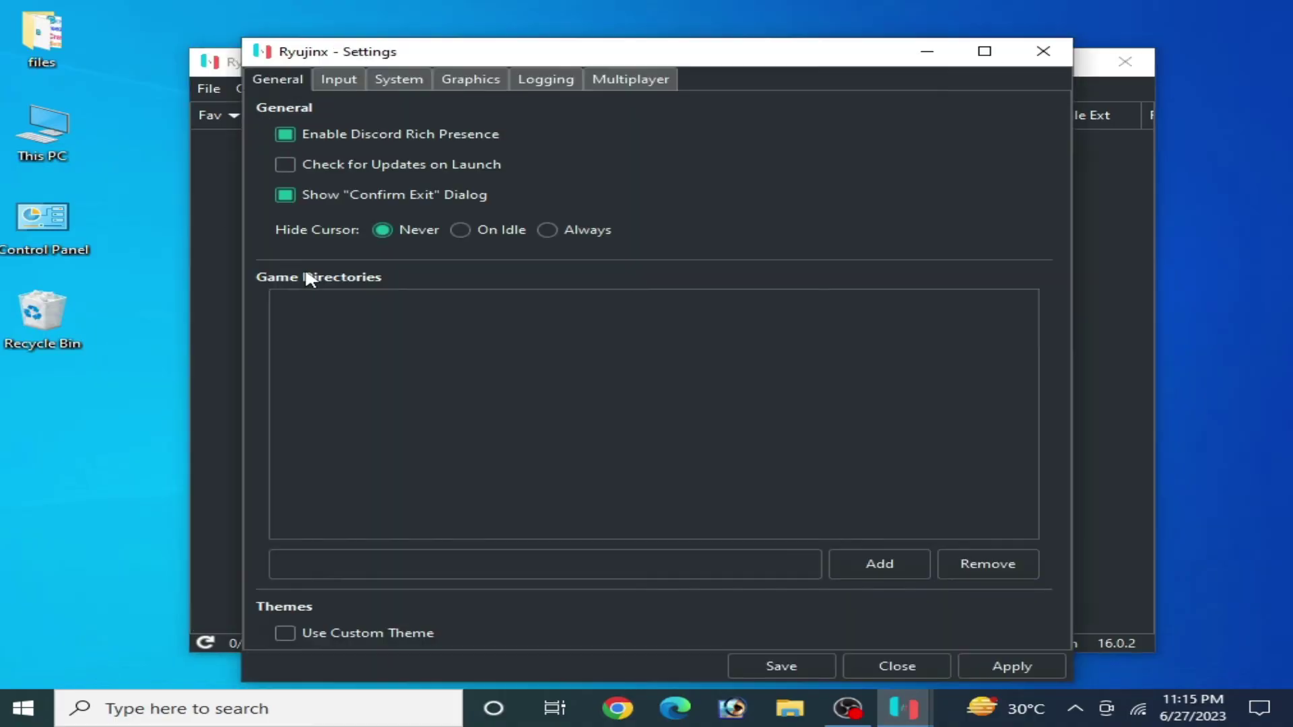
pyautogui.click(398, 78)
pyautogui.click(470, 78)
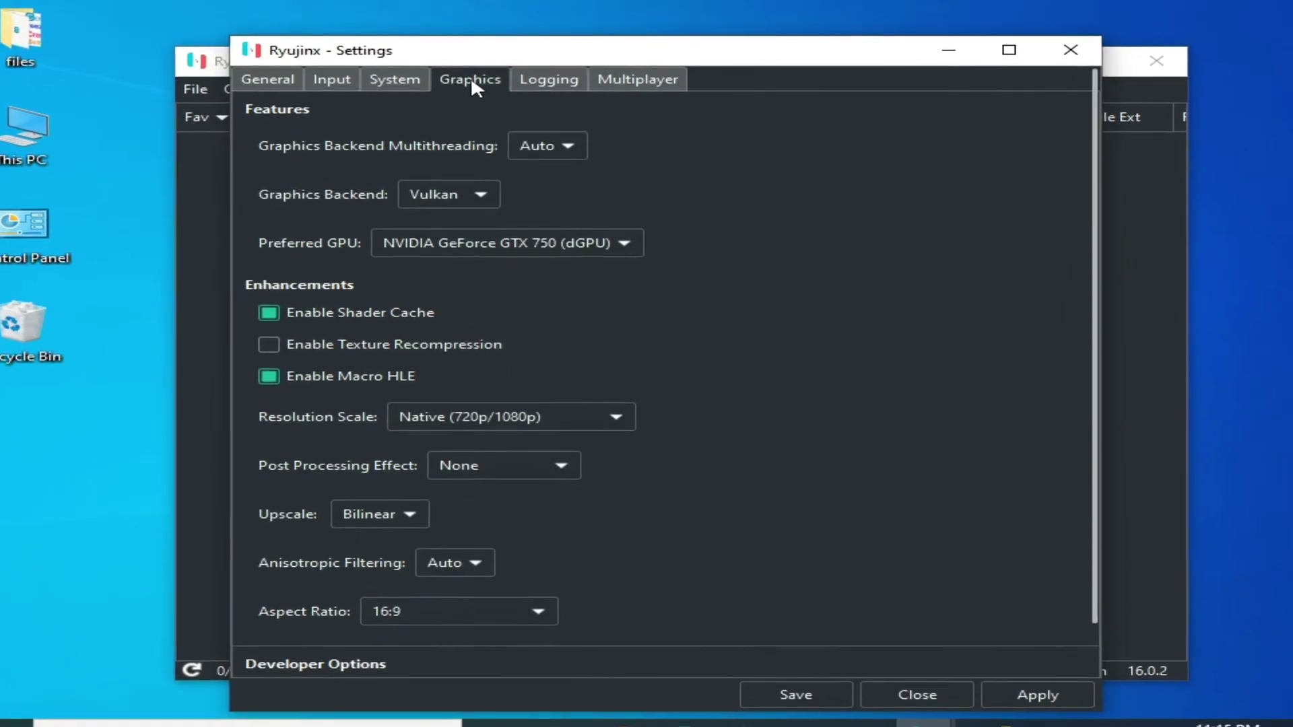
# Set the graphics backend to Vulkan with NVIDIA GeForce GTX 750 (dGPU) preferred, and save.
pyautogui.click(478, 196)
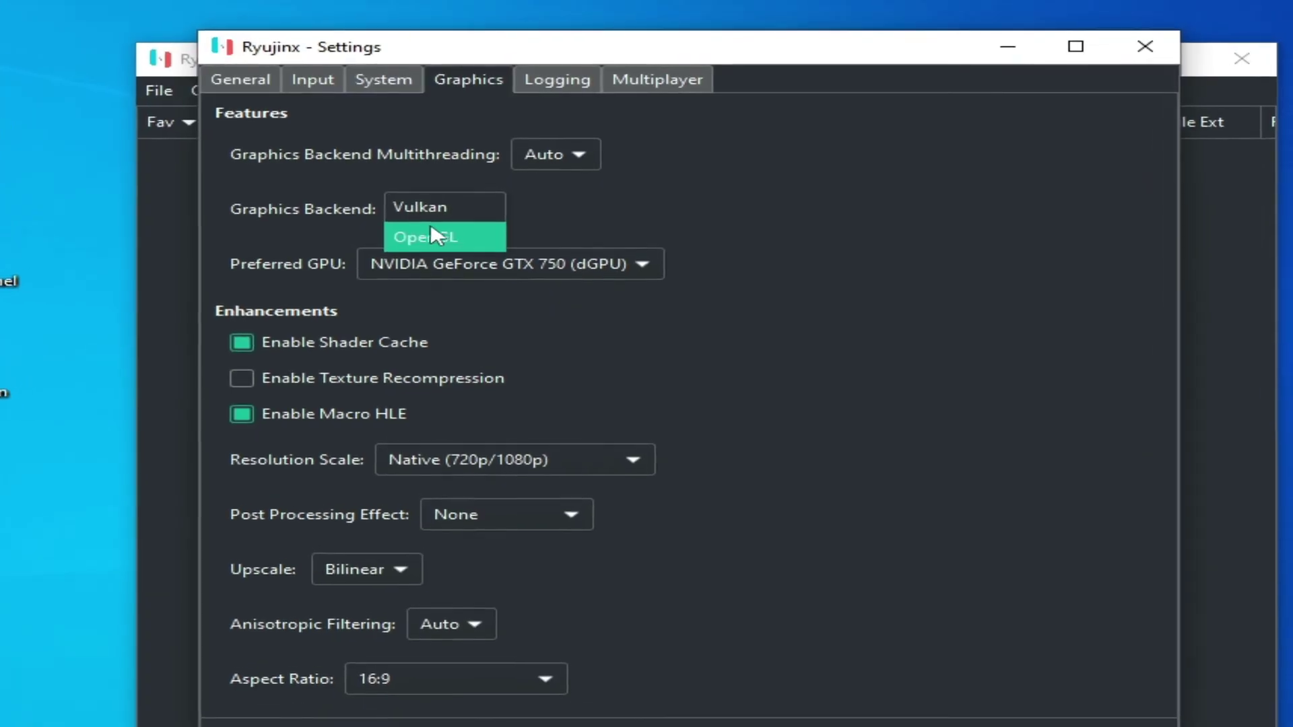
pyautogui.click(434, 231)
pyautogui.click(474, 206)
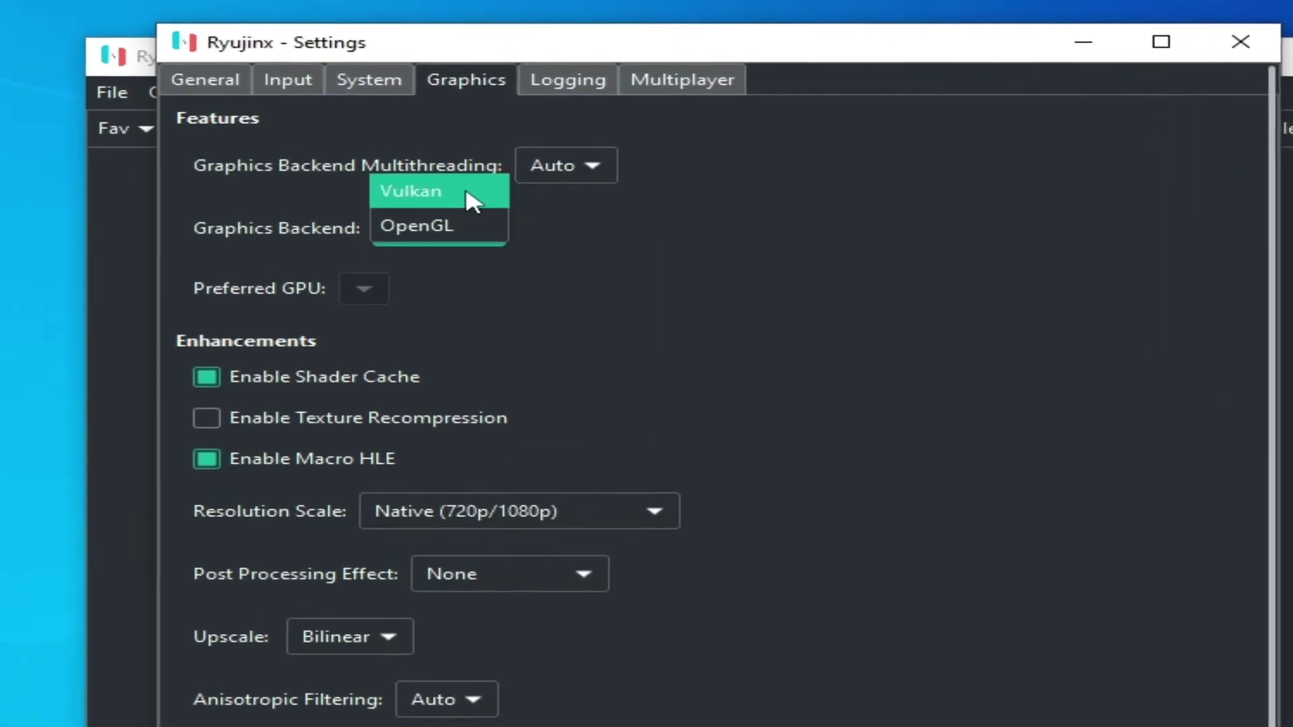
pyautogui.click(472, 192)
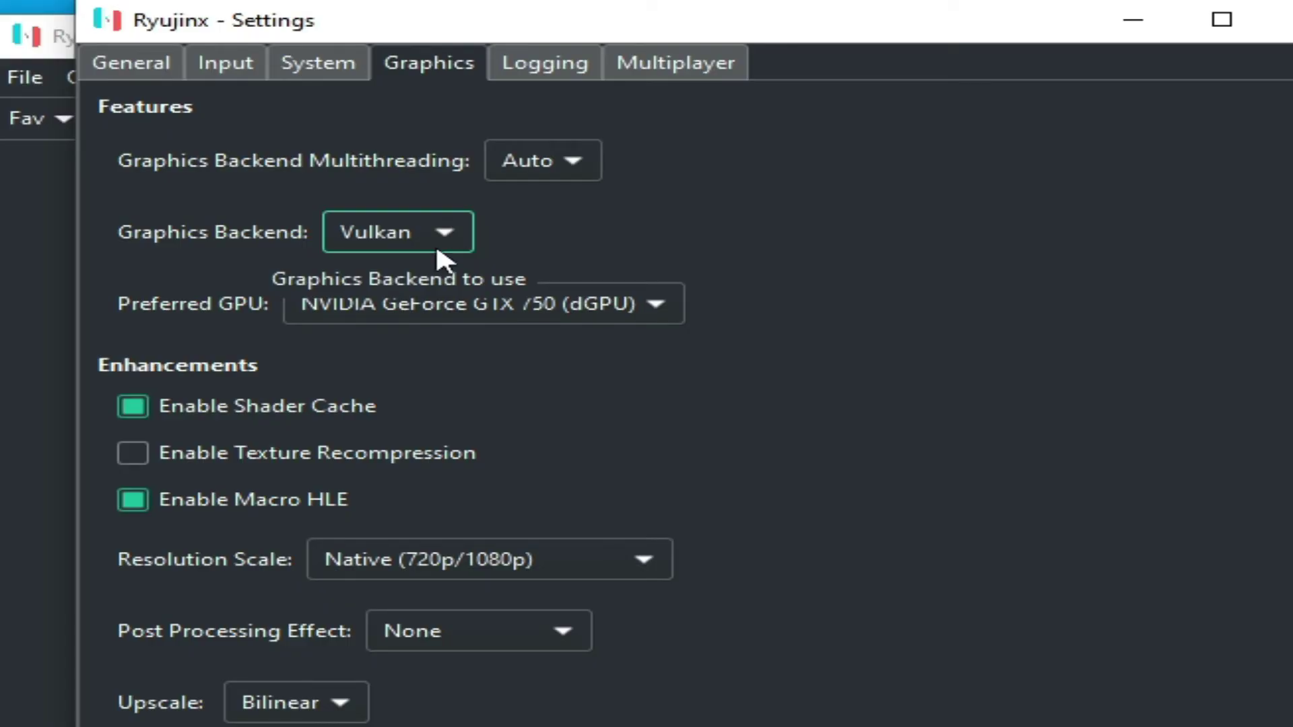
pyautogui.click(458, 309)
pyautogui.click(450, 300)
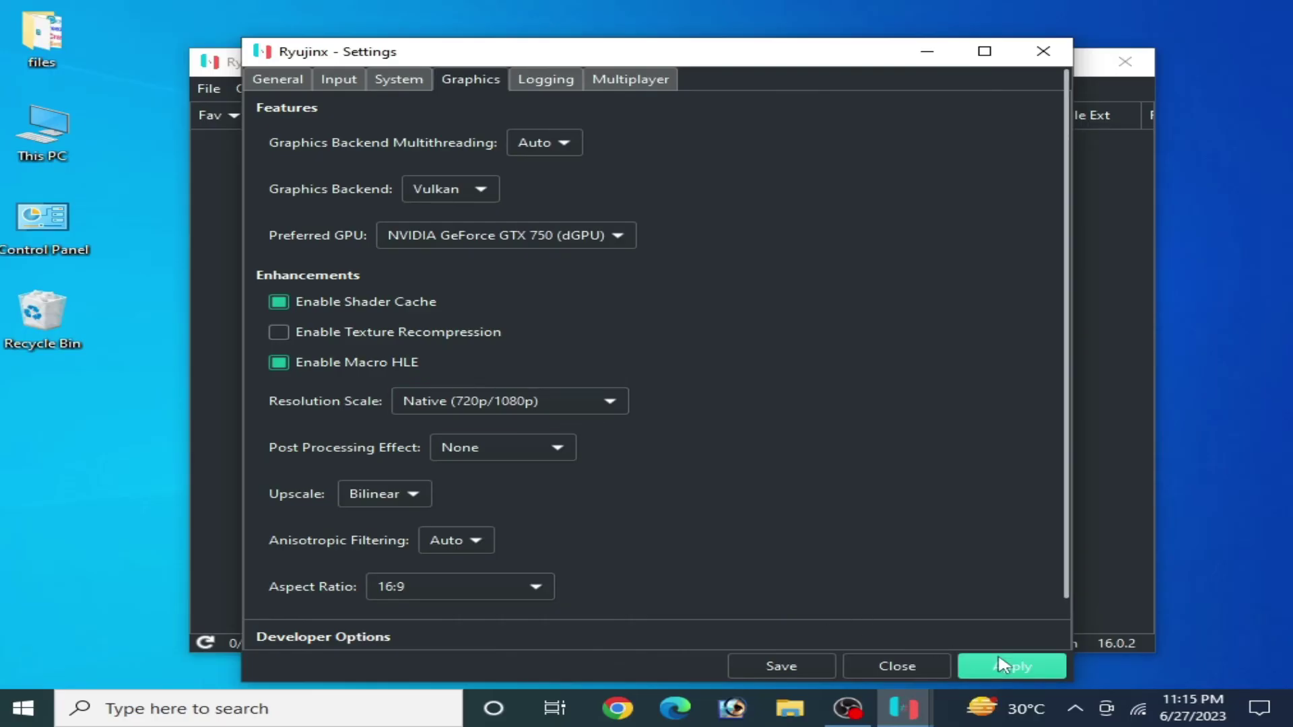
pyautogui.click(781, 666)
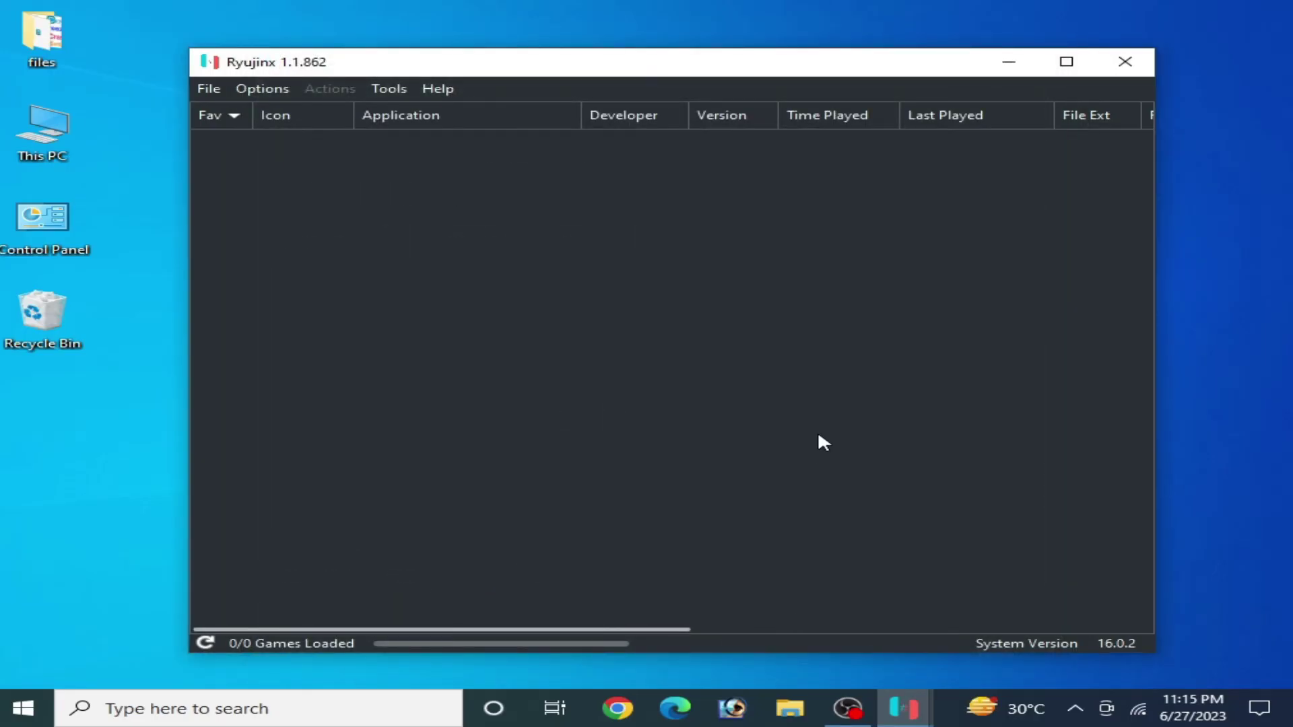
# Open Windows Graphics settings from Display settings and remove Cemu.exe from the preference list.
pyautogui.rightClick(66, 433)
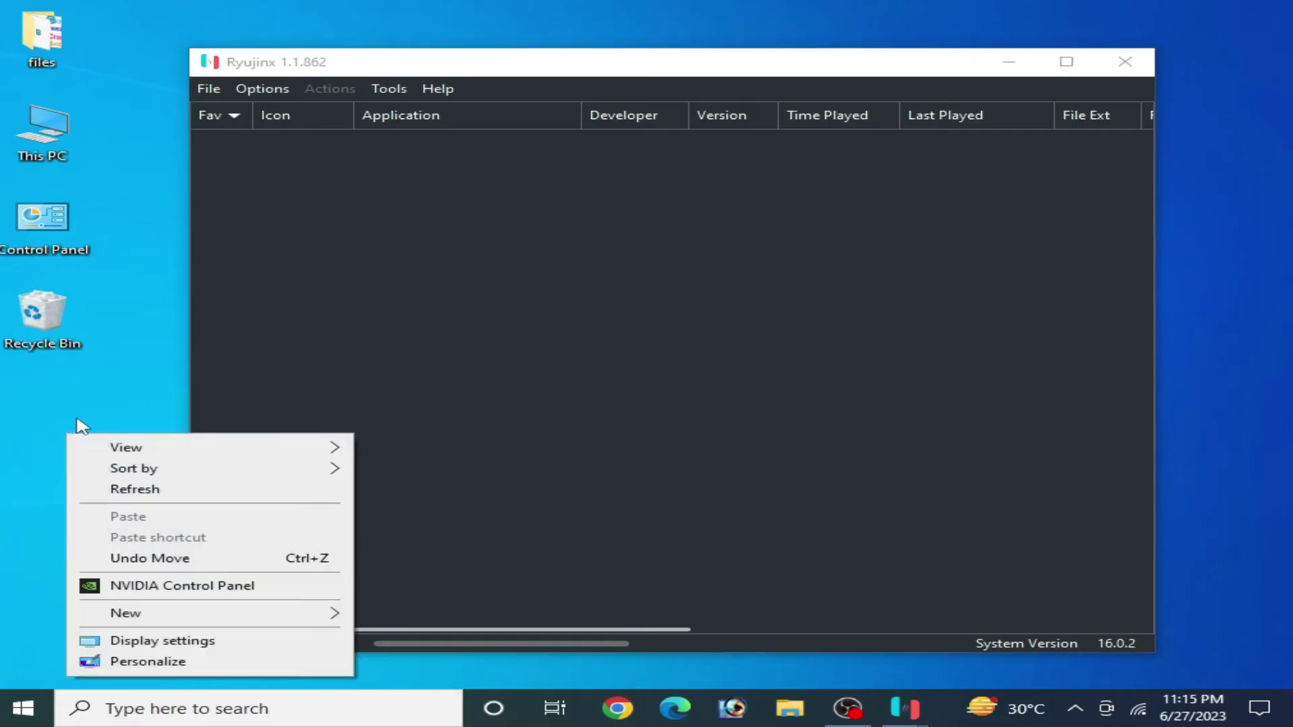
pyautogui.click(168, 640)
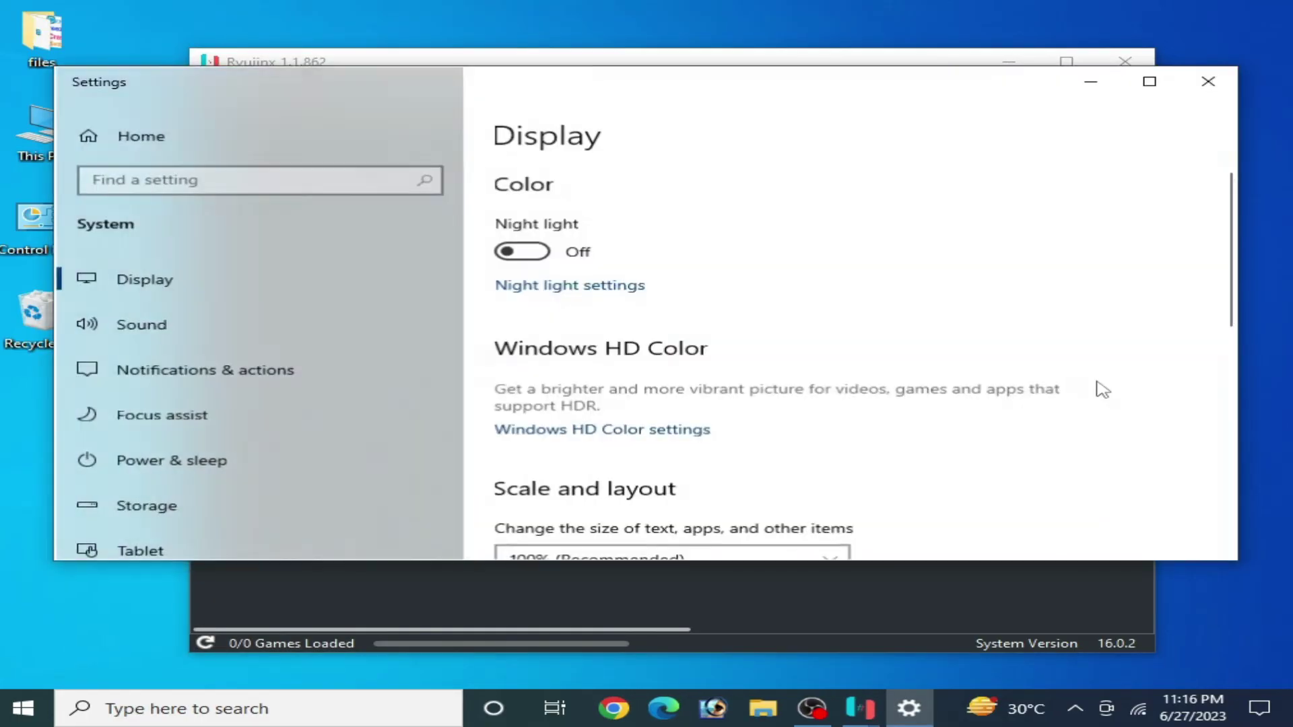
pyautogui.moveTo(1230, 224); pyautogui.dragTo(1224, 389)
pyautogui.click(577, 470)
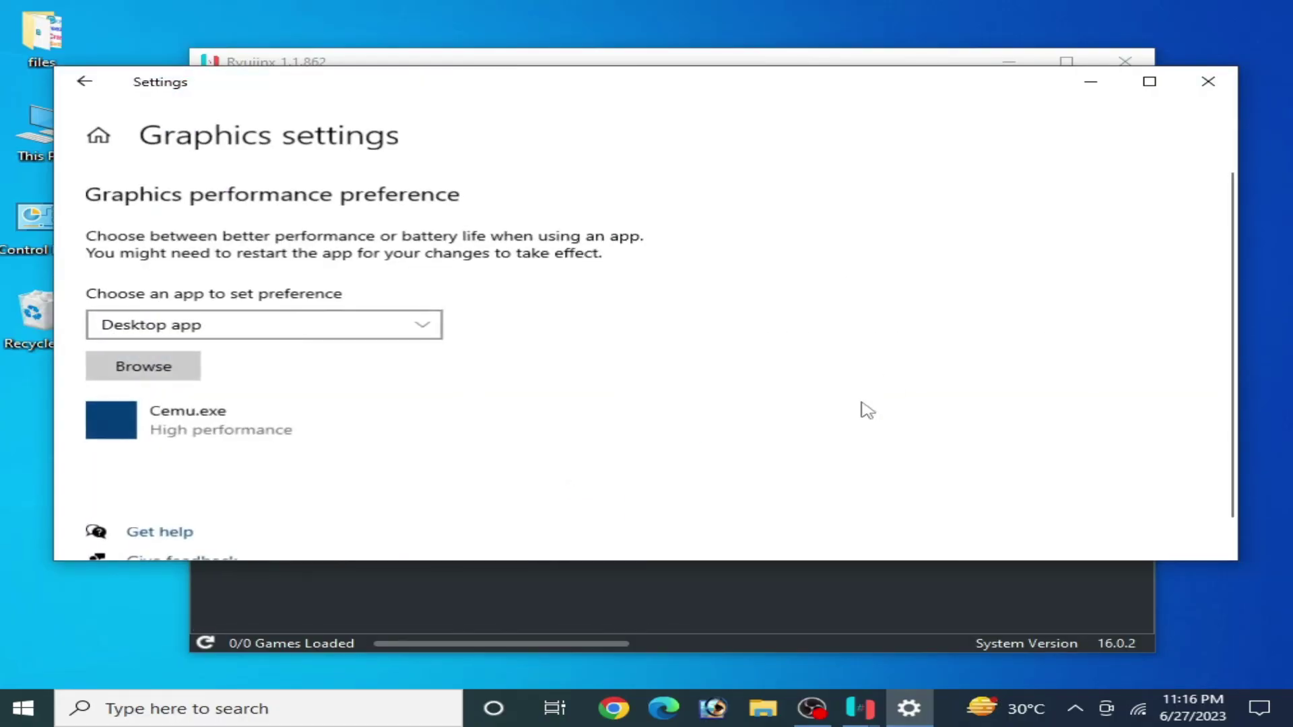
pyautogui.click(278, 427)
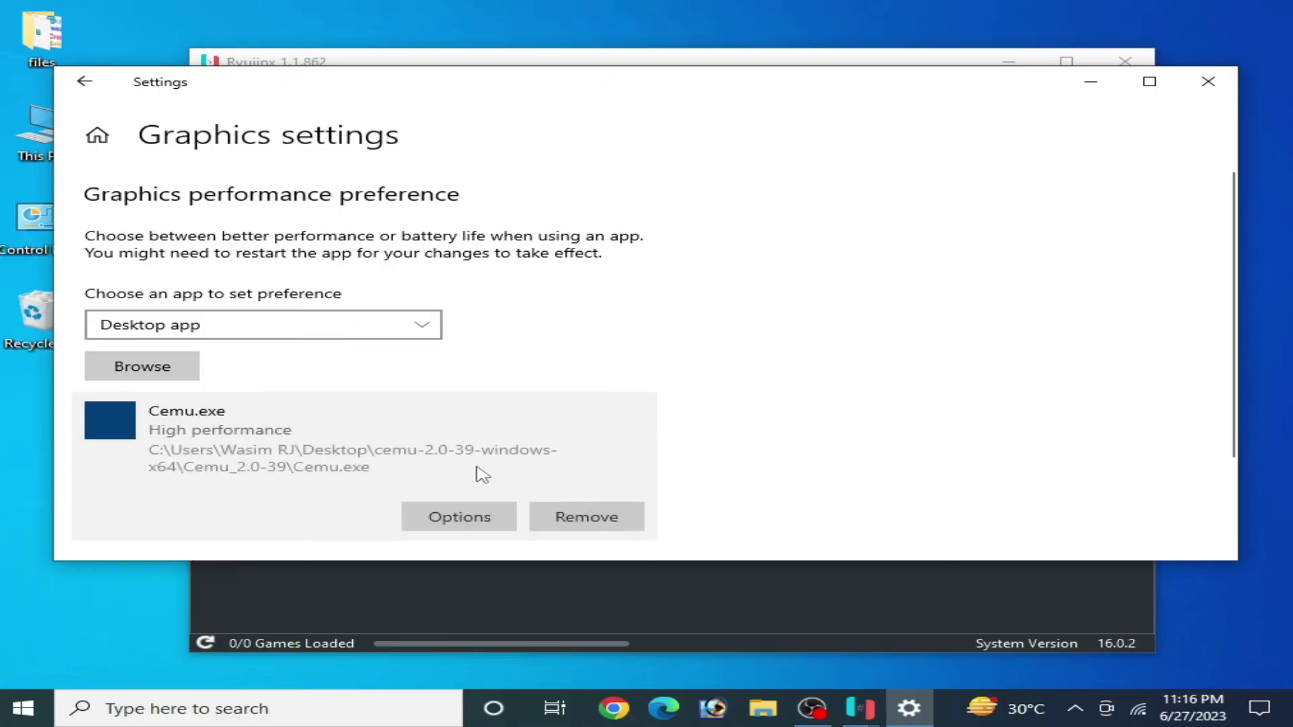
pyautogui.click(591, 516)
# Add Ryujinx.exe from the publish folder, found through its Desktop shortcut, to the graphics list.
pyautogui.click(174, 370)
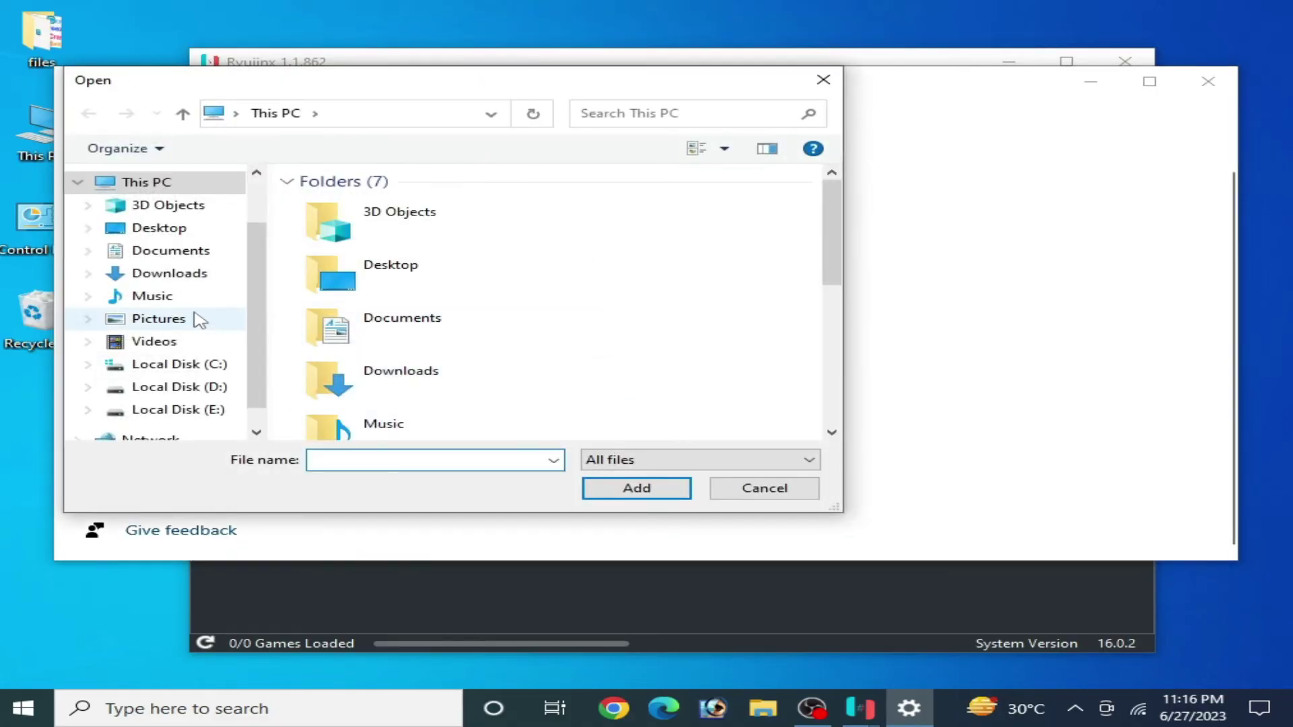
pyautogui.click(162, 229)
pyautogui.click(512, 264)
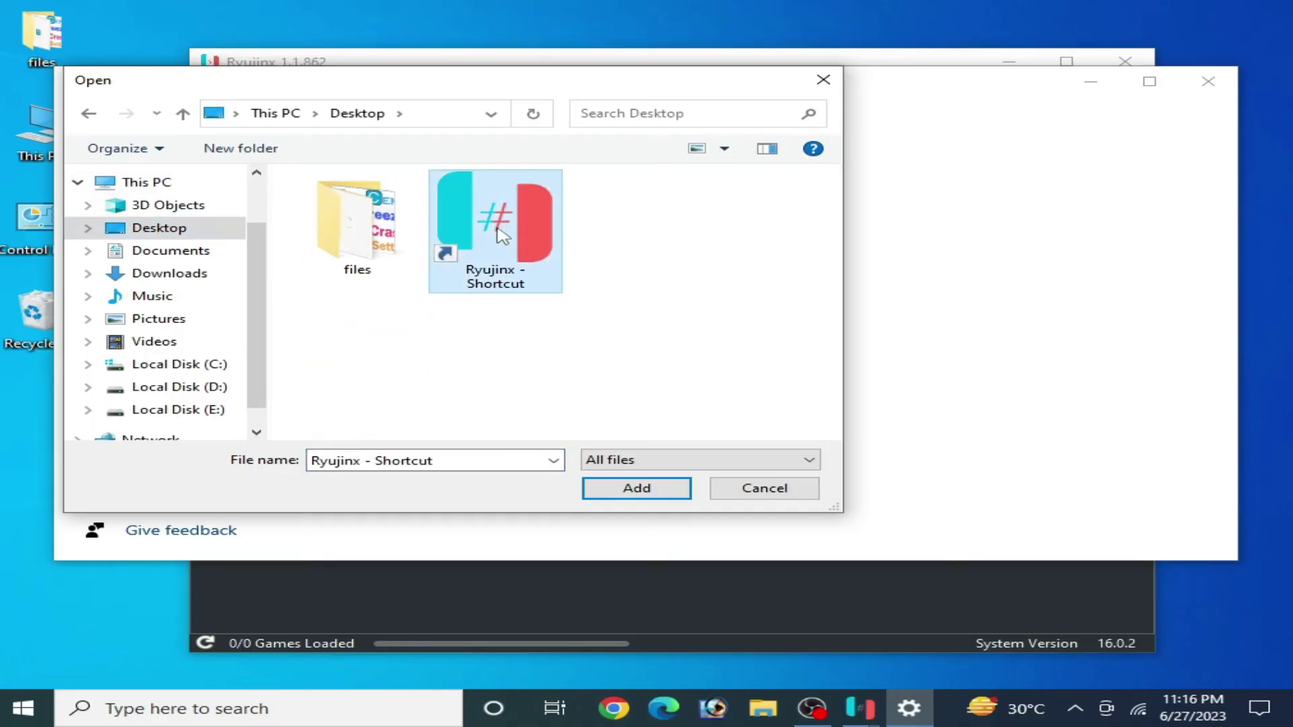
pyautogui.rightClick(498, 233)
pyautogui.click(569, 245)
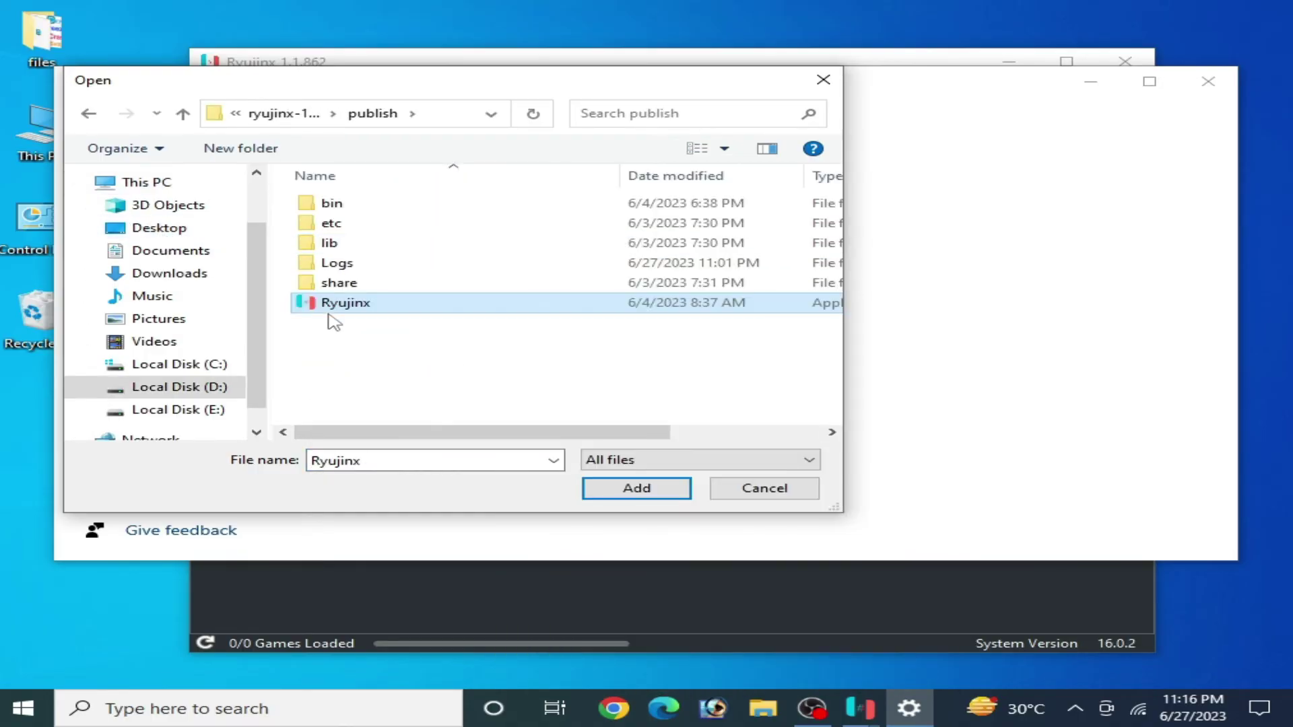
pyautogui.moveTo(350, 432)
pyautogui.mouseDown()
pyautogui.moveTo(606, 434)
pyautogui.moveTo(354, 432)
pyautogui.mouseUp()
pyautogui.click(629, 490)
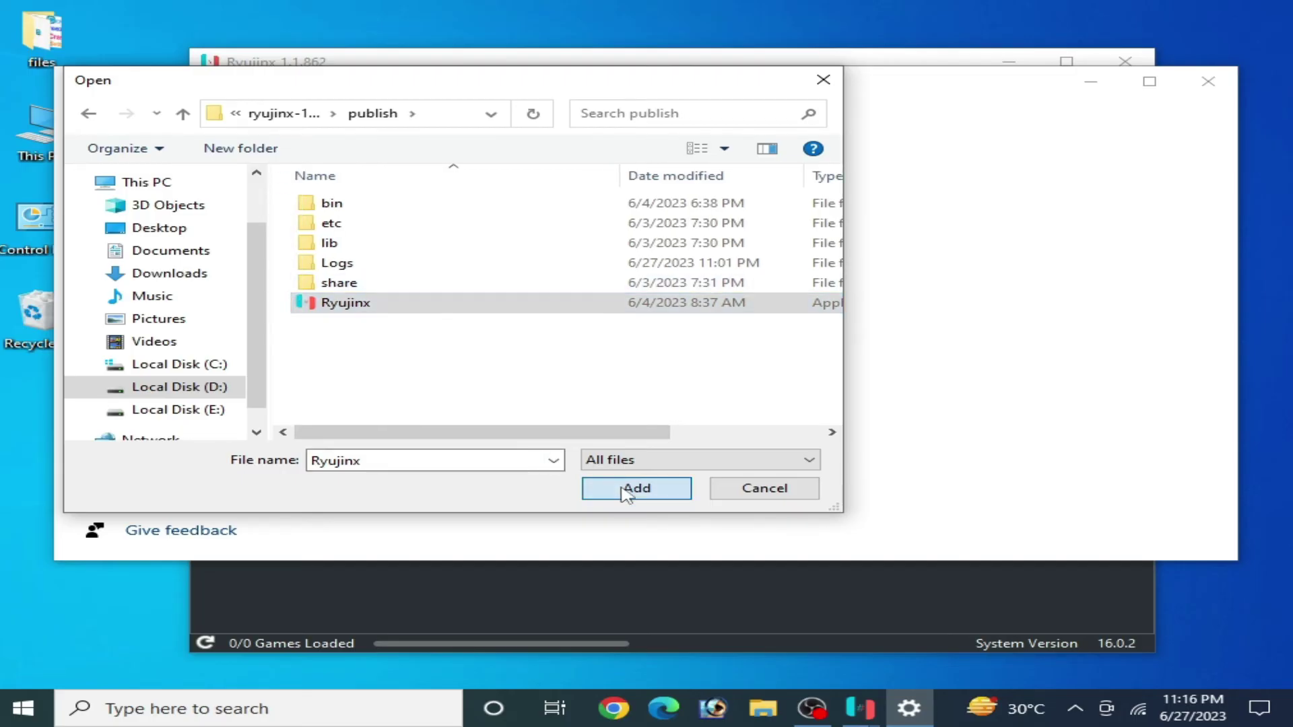
# Give Ryujinx a High performance graphics preference, save it, and close Settings.
pyautogui.click(466, 505)
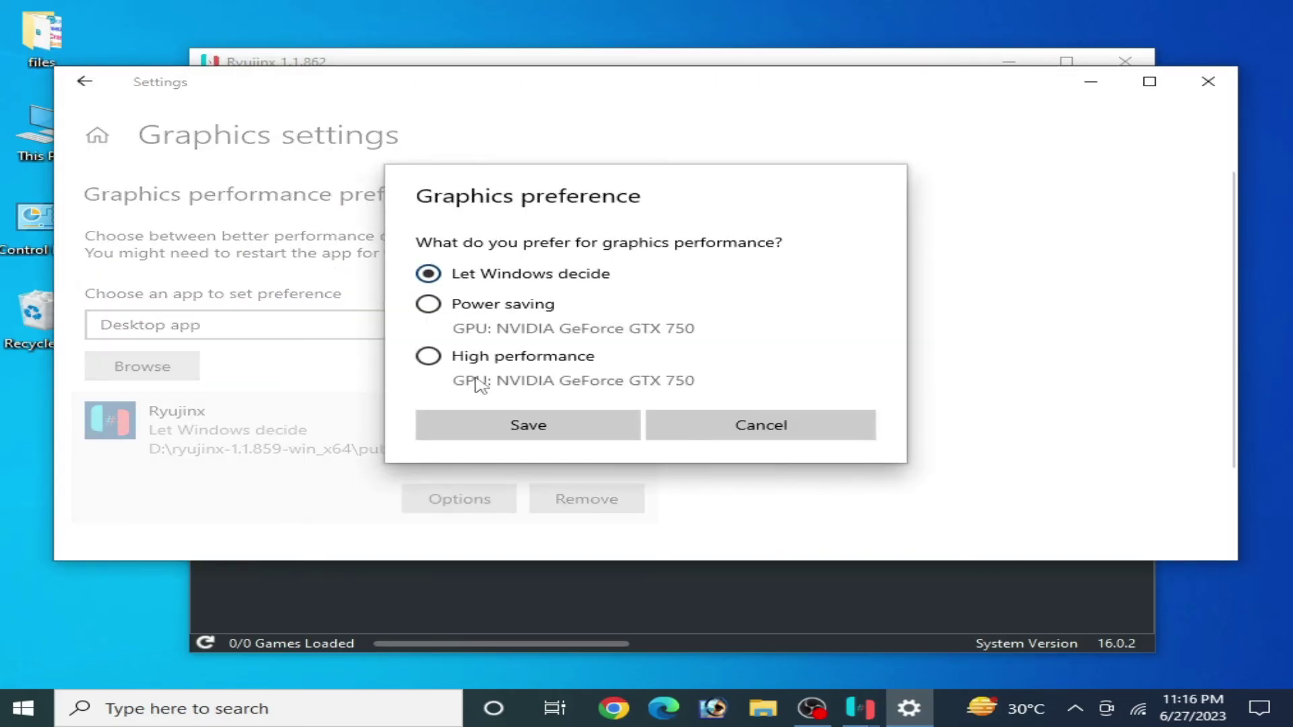
pyautogui.click(428, 357)
pyautogui.click(527, 425)
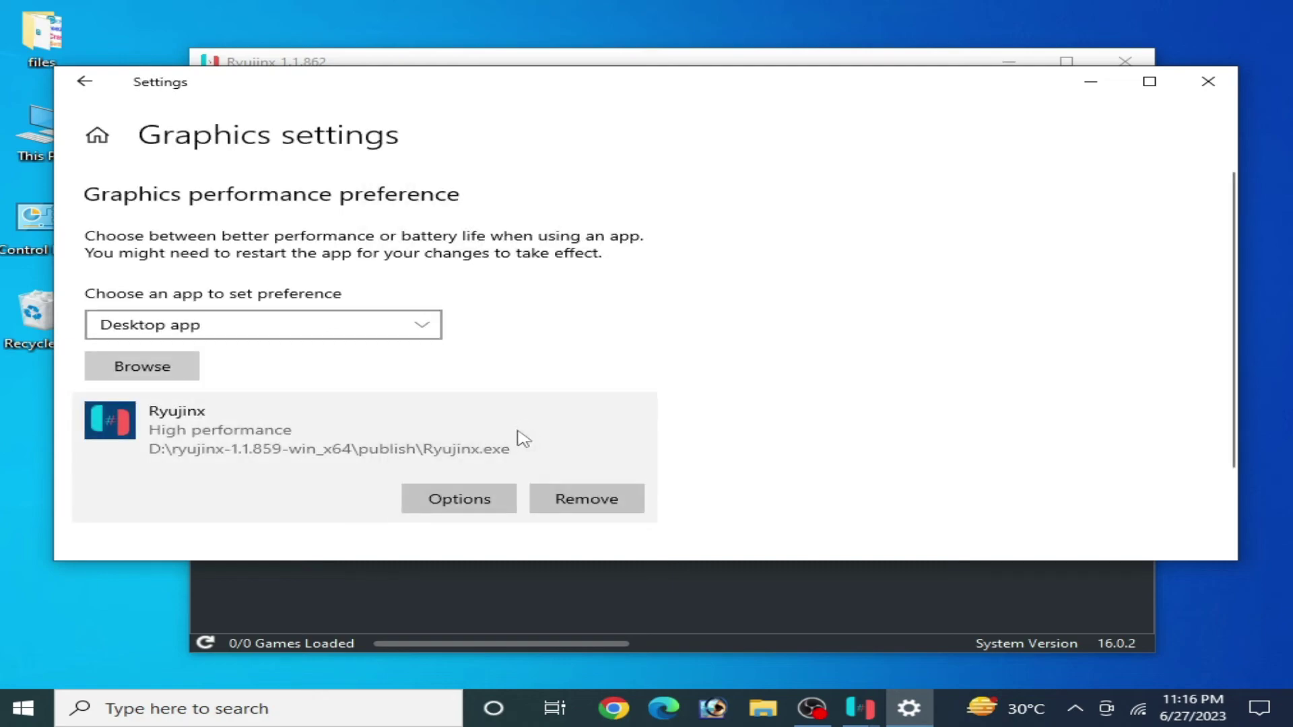
pyautogui.click(1208, 82)
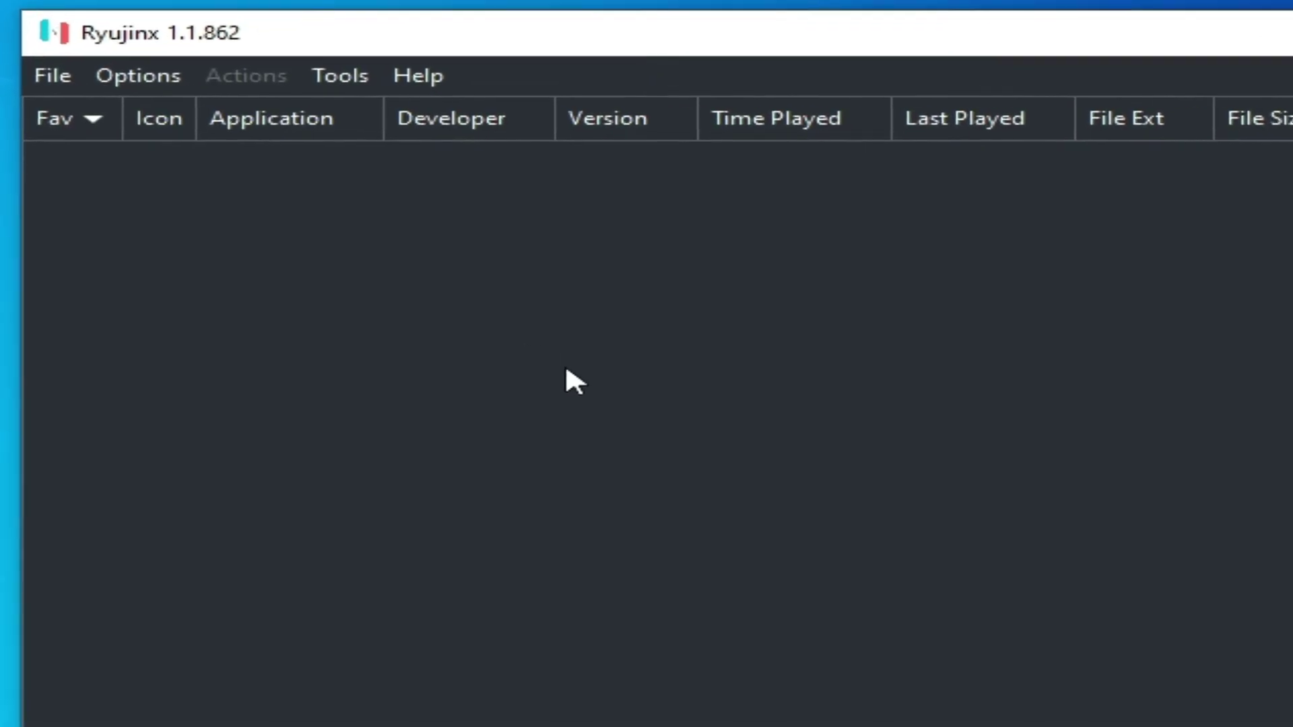
# Update Ryujinx to version 1.1.926 via Check for Updates, restart it, and minimize its console.
pyautogui.click(412, 64)
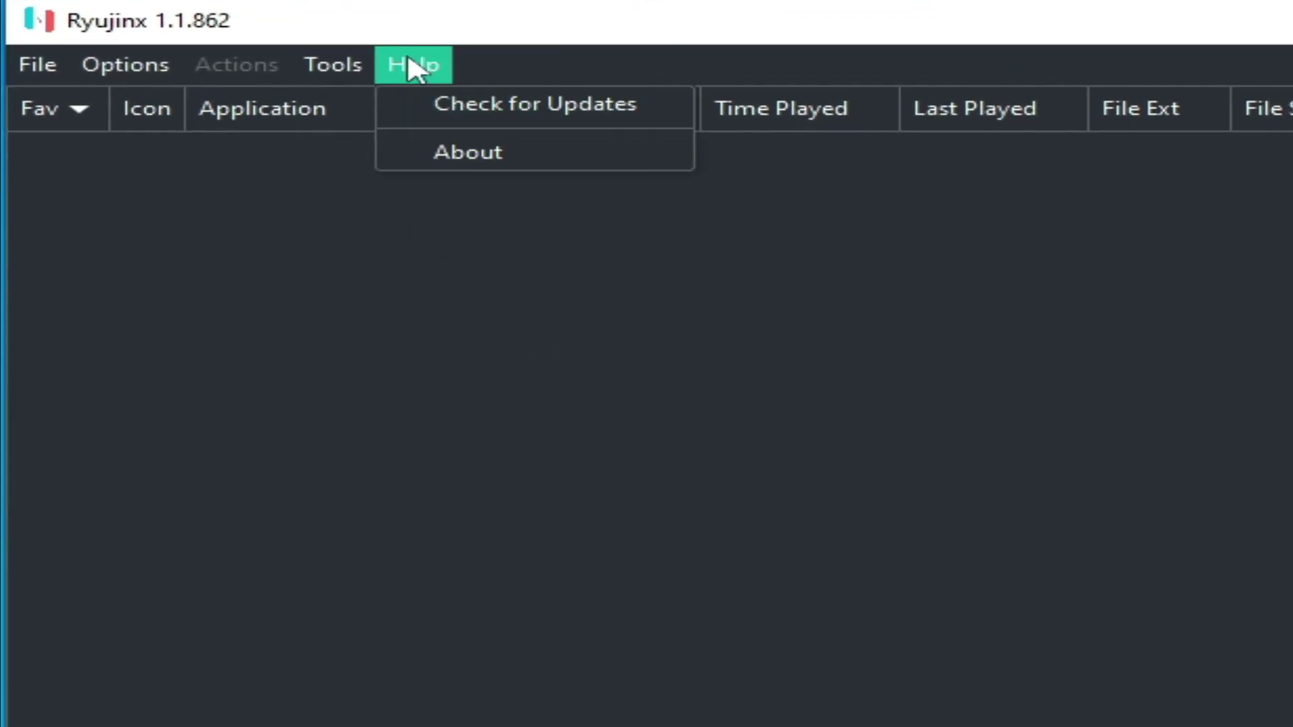
pyautogui.click(450, 101)
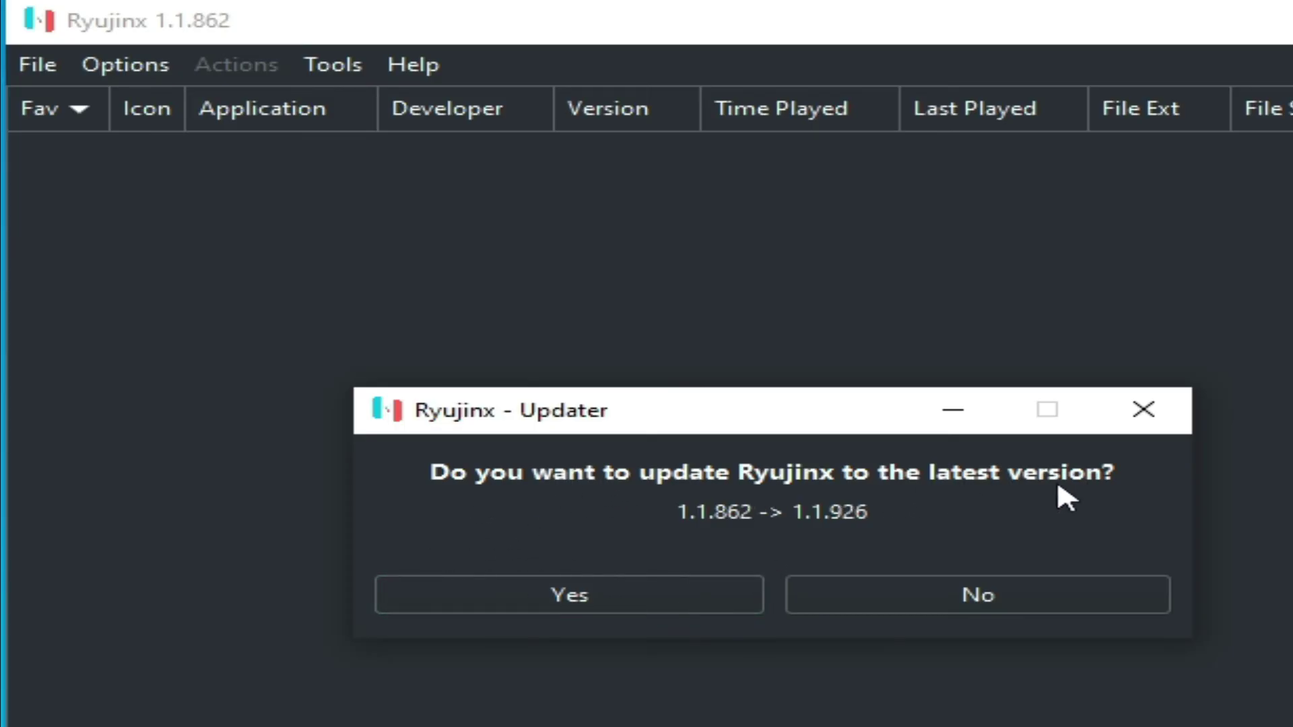
pyautogui.click(562, 594)
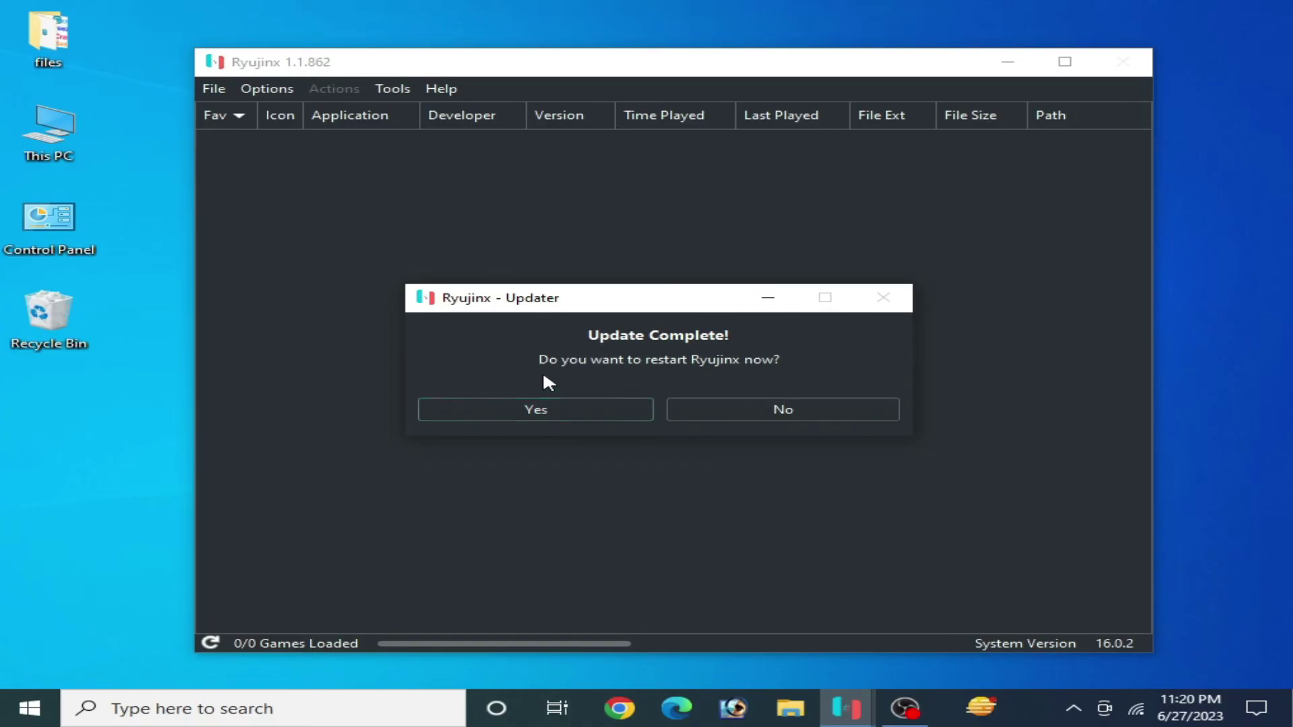
pyautogui.click(512, 413)
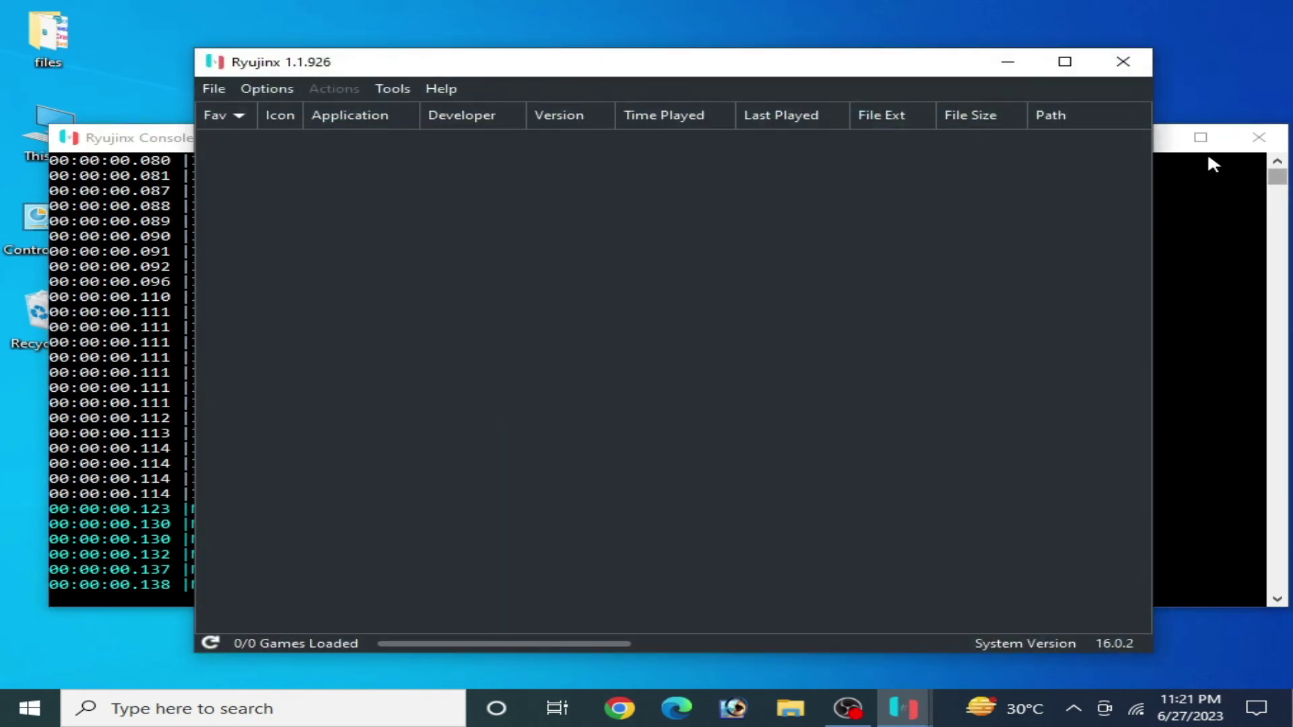
pyautogui.click(1197, 209)
pyautogui.click(1143, 138)
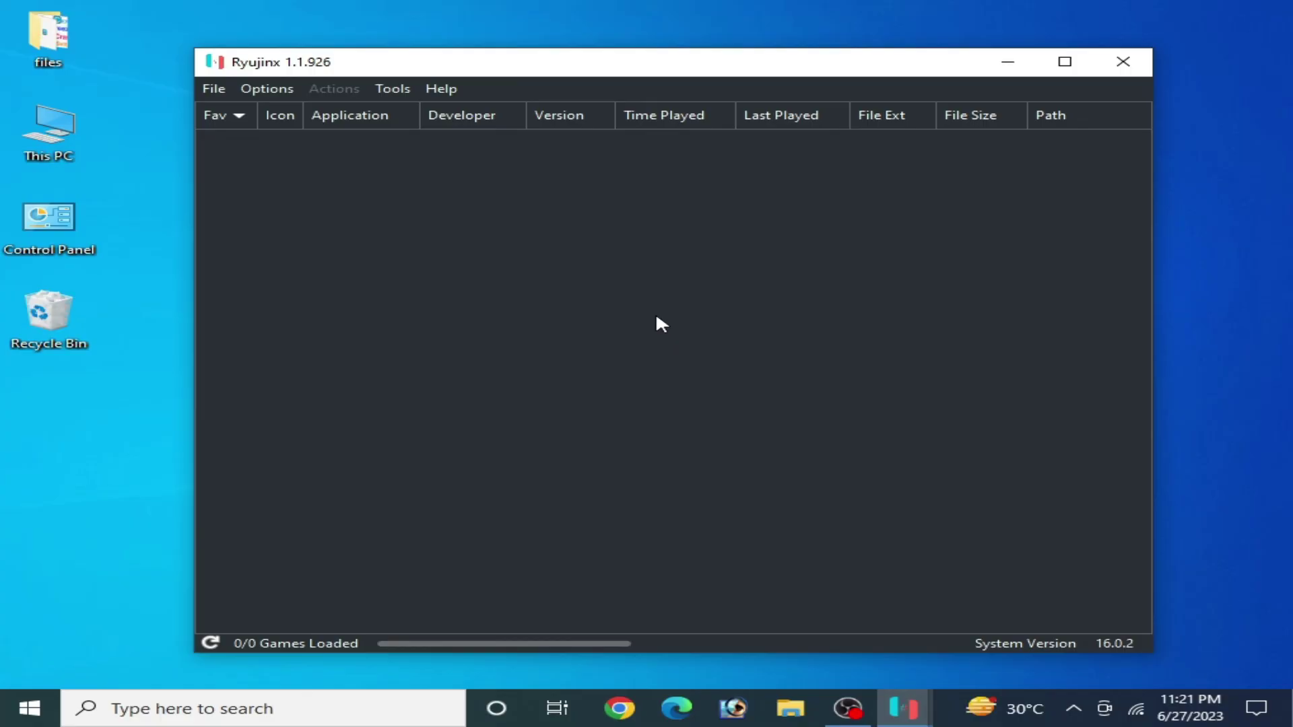
# Open the Ryujinx data folder and create a desktop folder named 'New folder'.
pyautogui.click(214, 88)
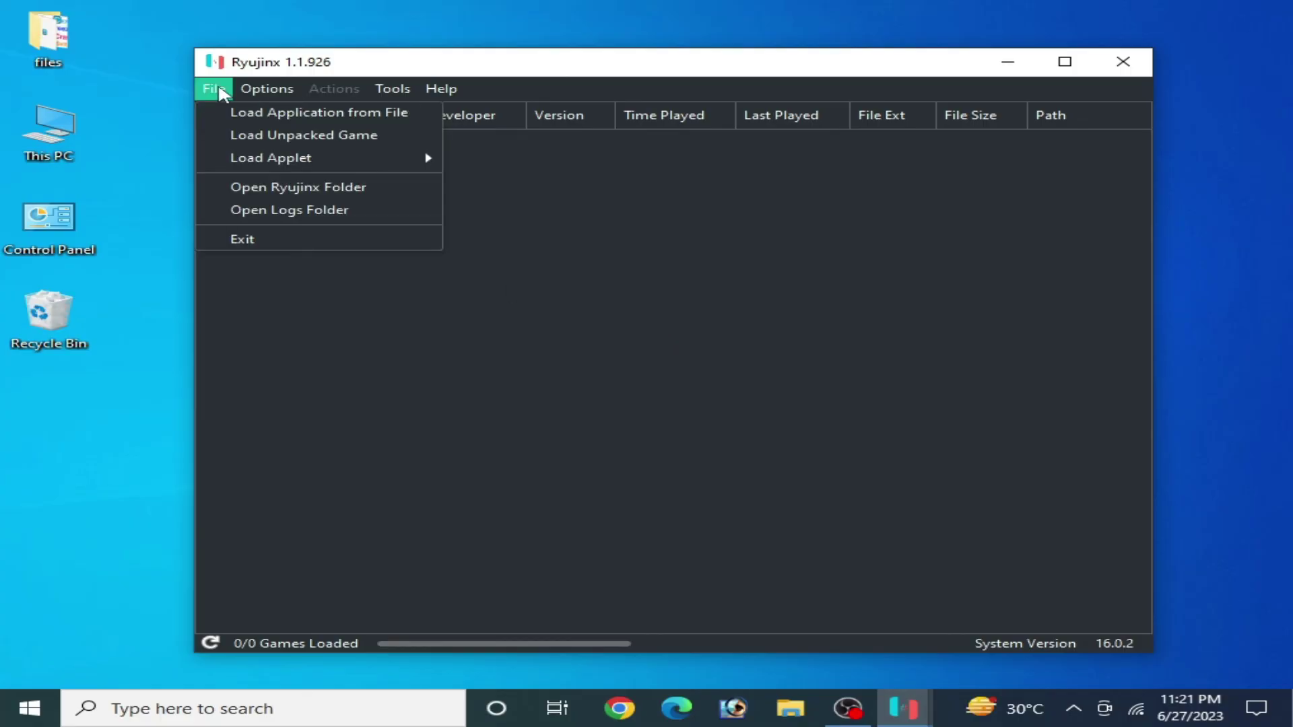
pyautogui.click(281, 196)
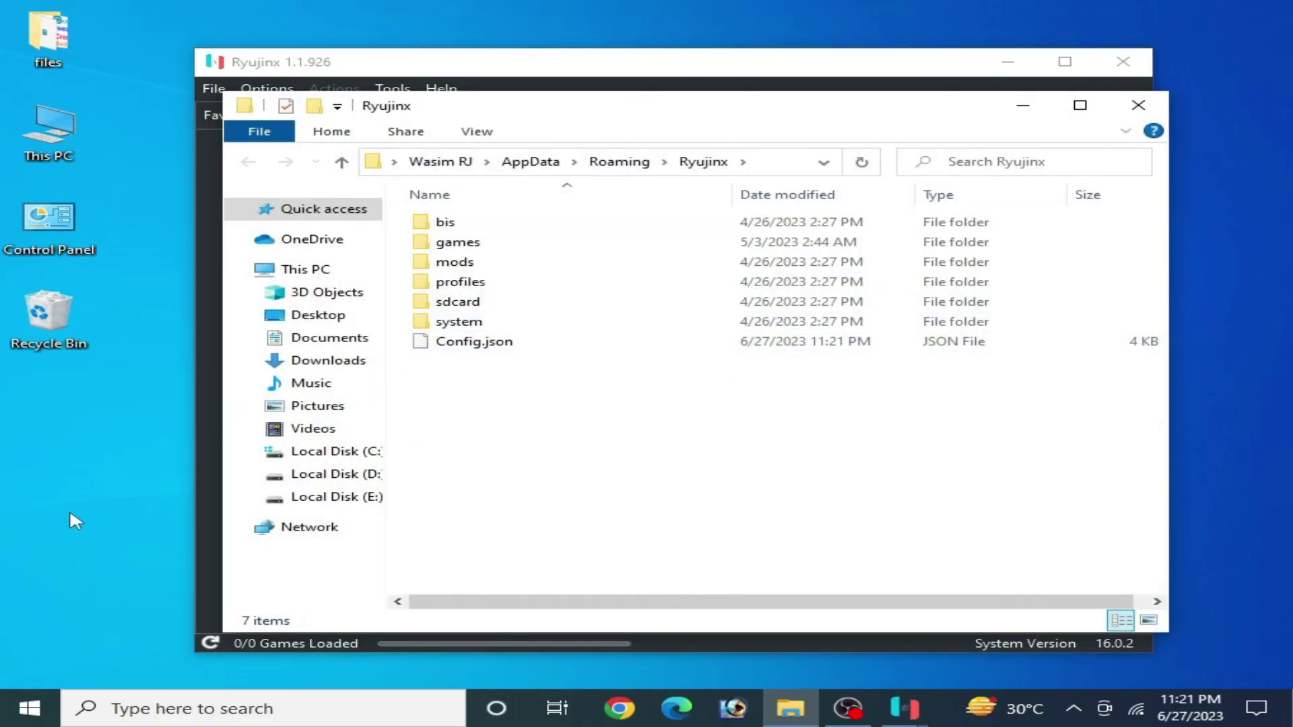
pyautogui.rightClick(70, 474)
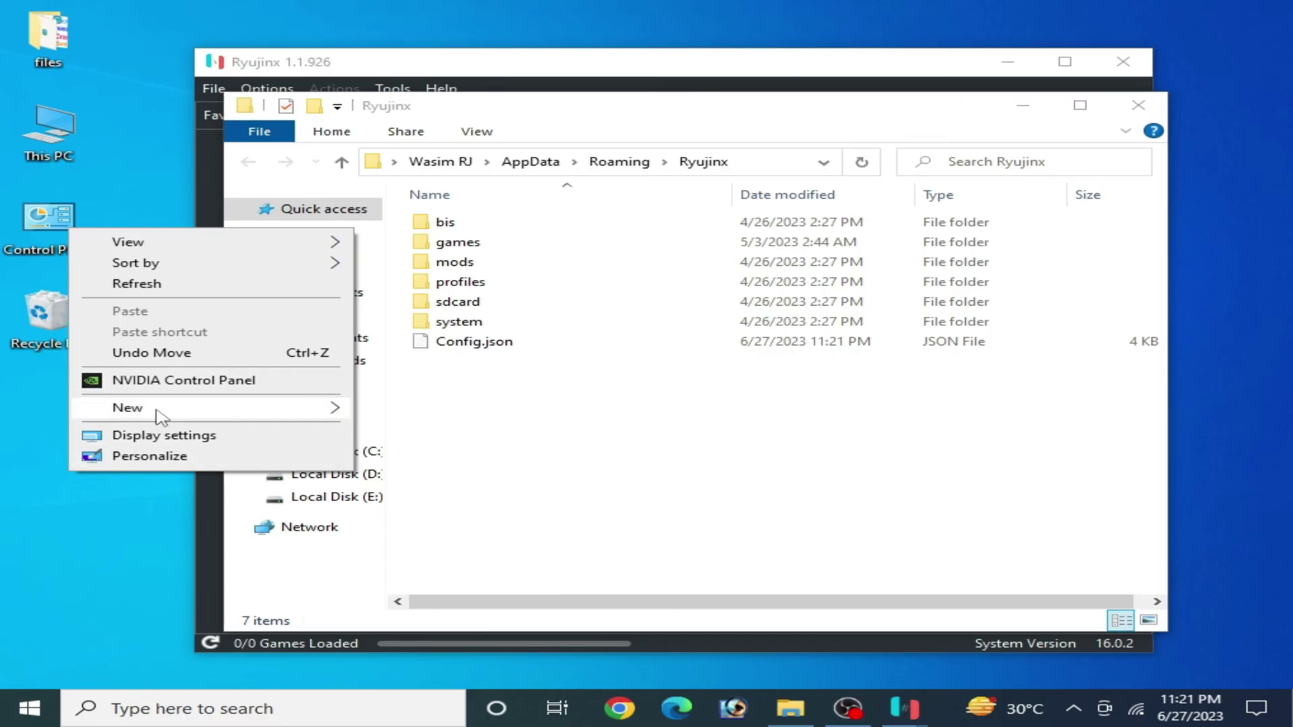
pyautogui.moveTo(162, 416)
pyautogui.click(381, 410)
pyautogui.press('Return')
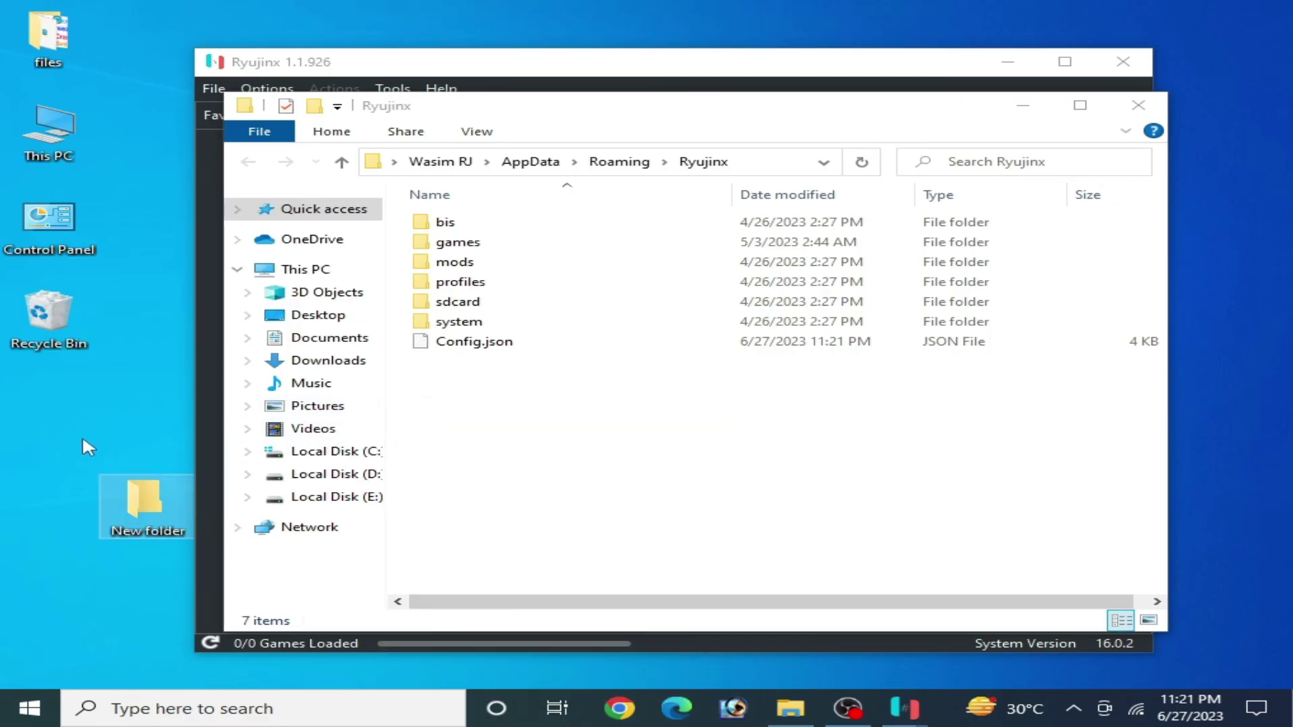
# Select and cut all seven items in the Ryujinx data folder.
pyautogui.moveTo(449, 385); pyautogui.dragTo(485, 224)
pyautogui.rightClick(485, 224)
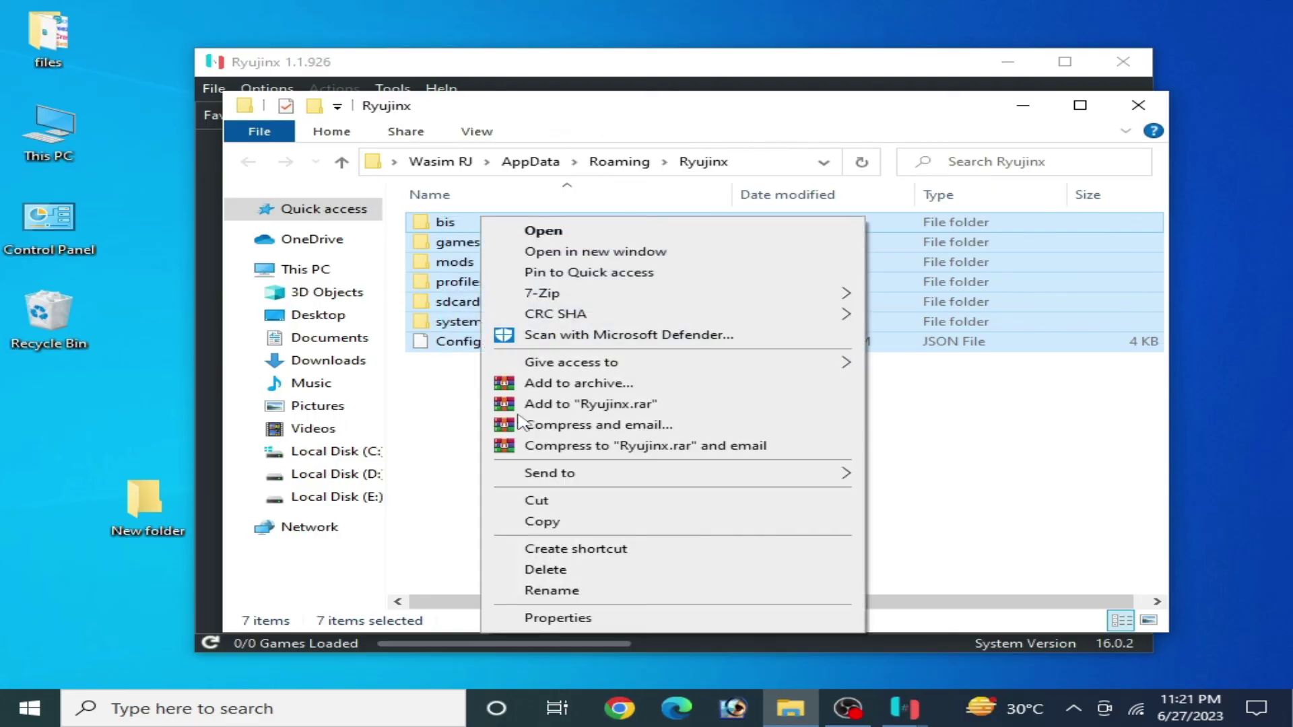
pyautogui.click(536, 498)
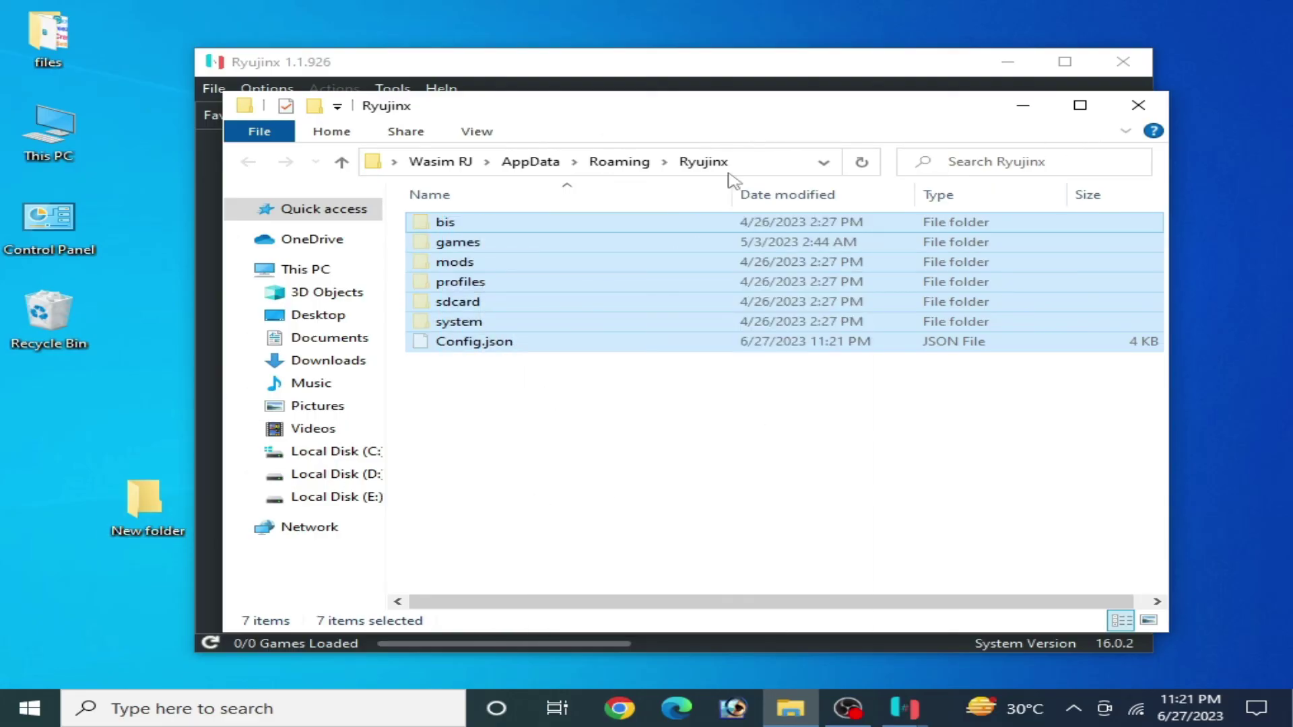
# Close Ryujinx, paste the items into New folder, and close both folder windows.
pyautogui.click(1124, 61)
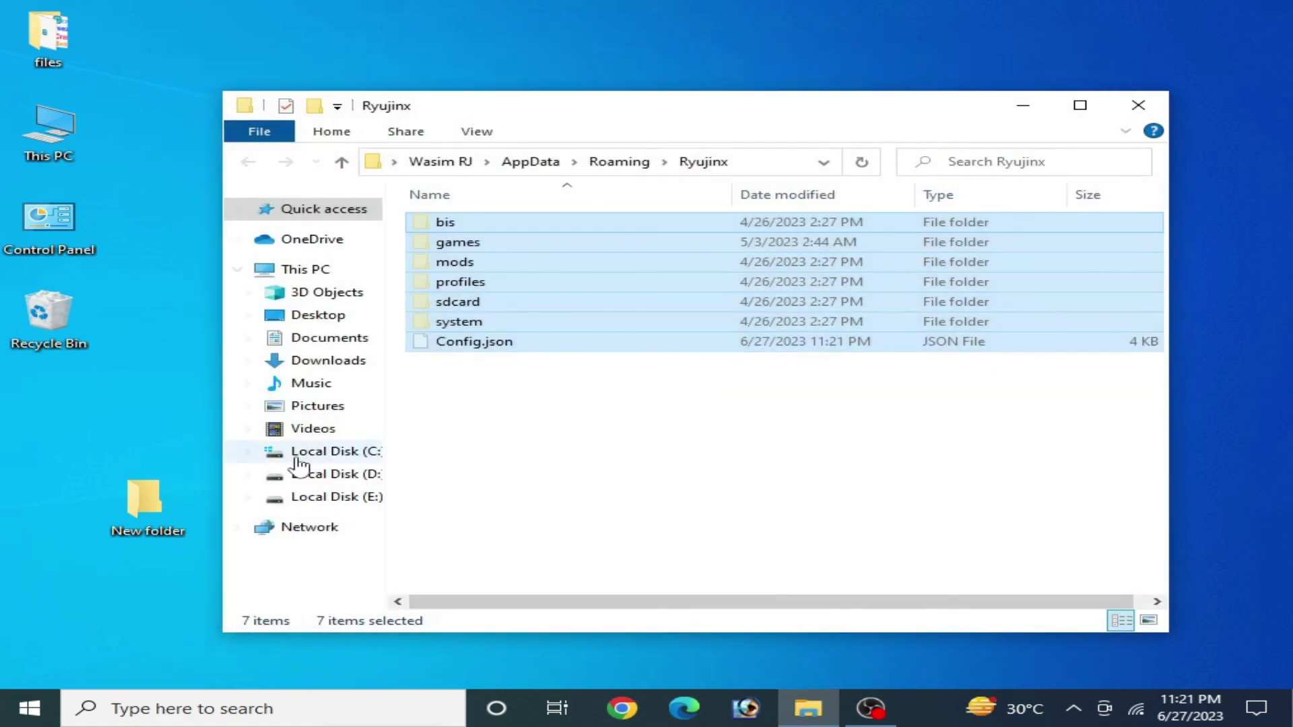
pyautogui.doubleClick(122, 515)
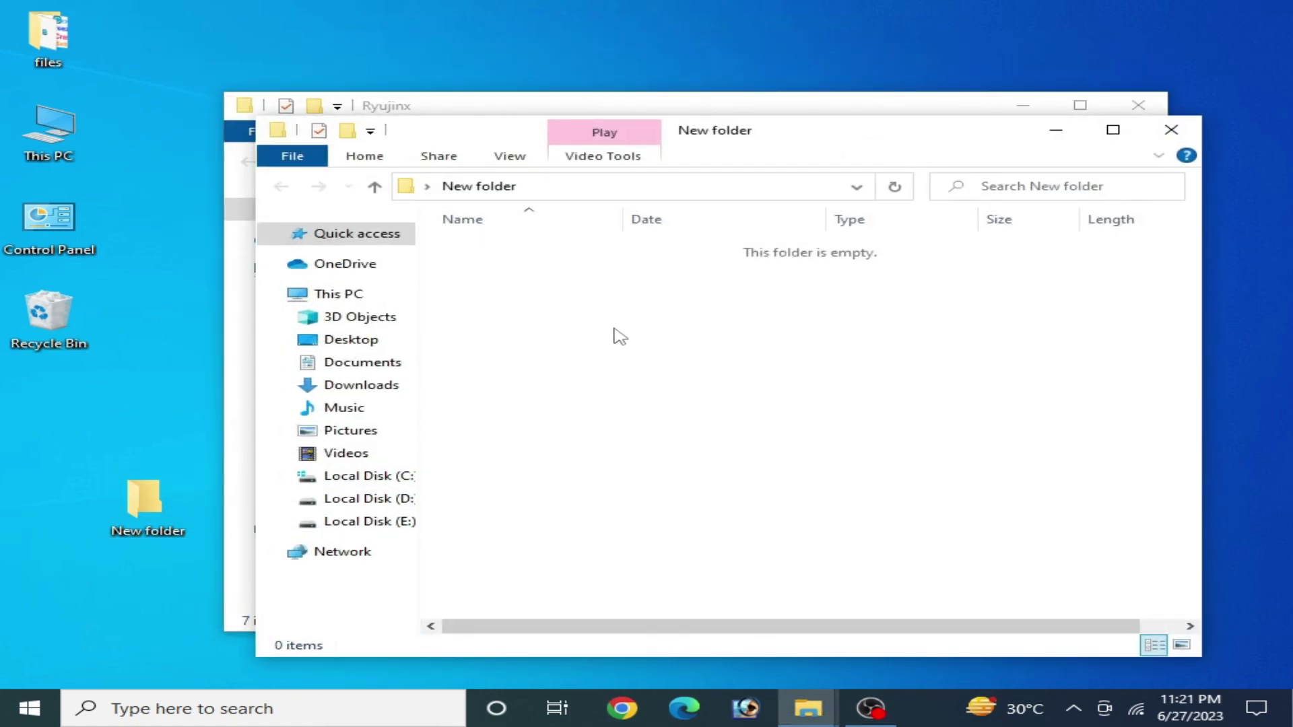
pyautogui.rightClick(614, 334)
pyautogui.click(685, 452)
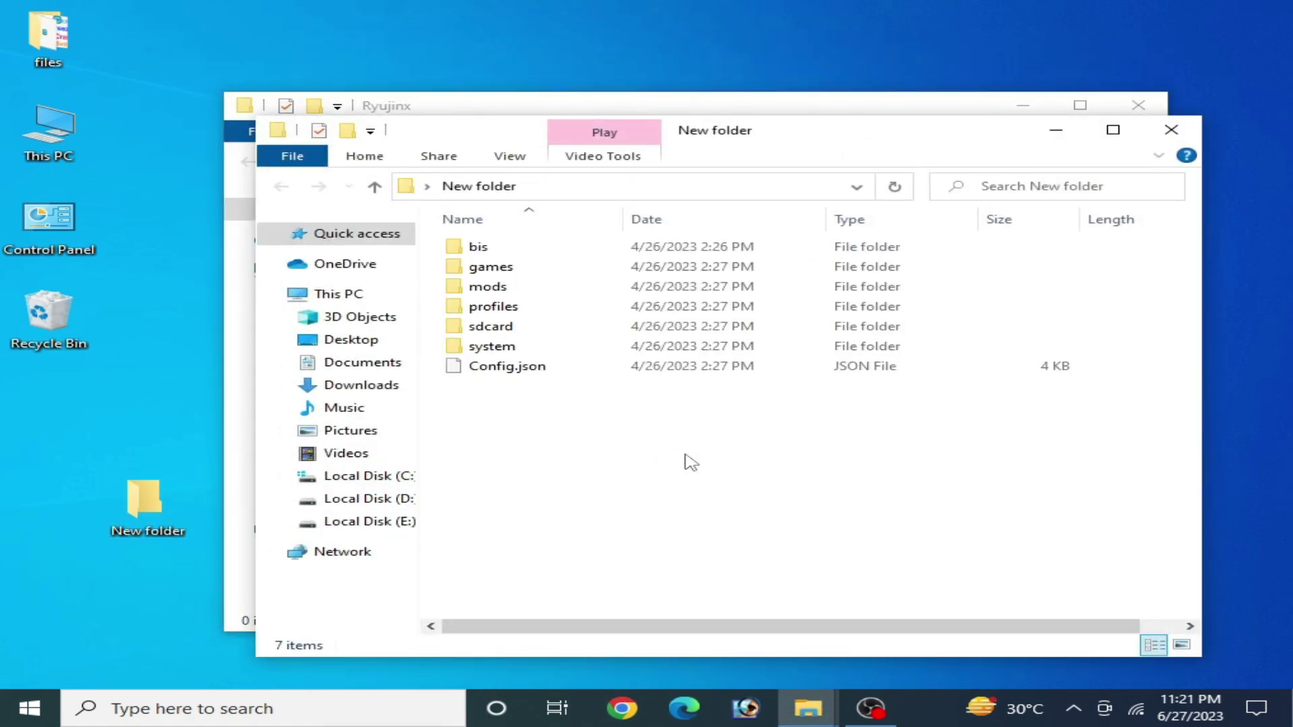
pyautogui.click(1171, 130)
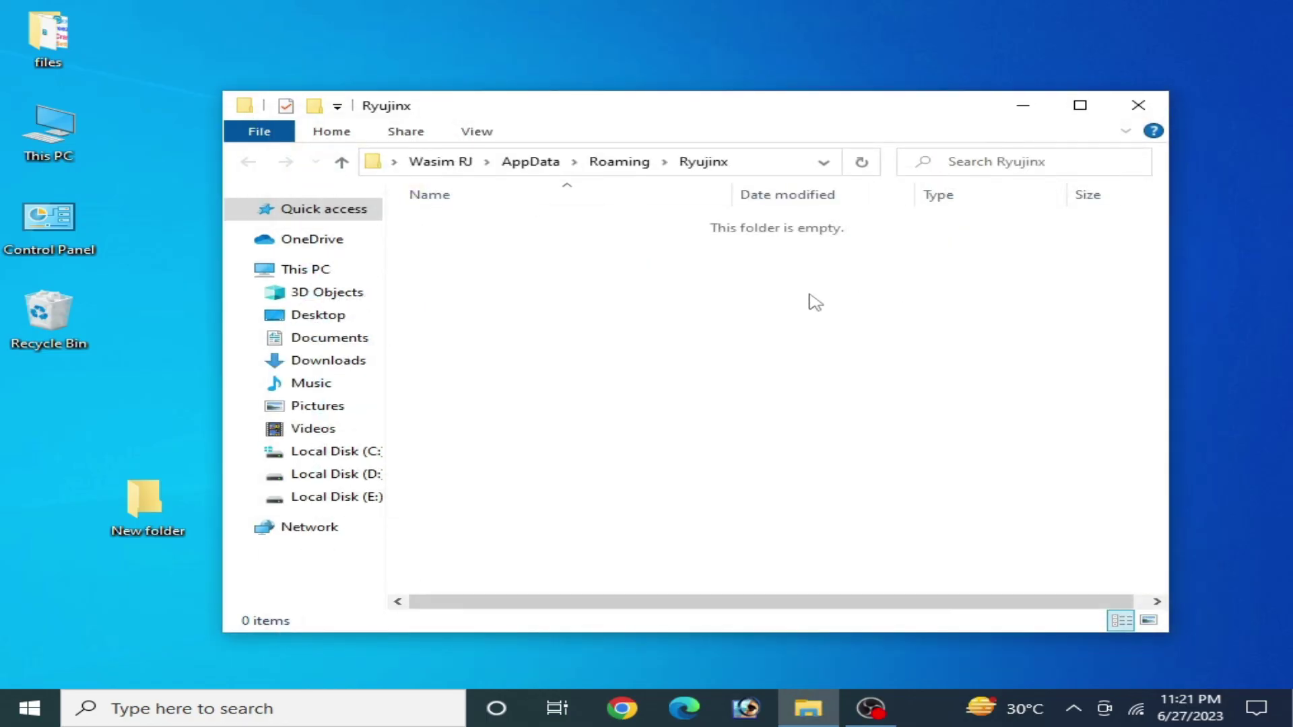
pyautogui.click(1138, 105)
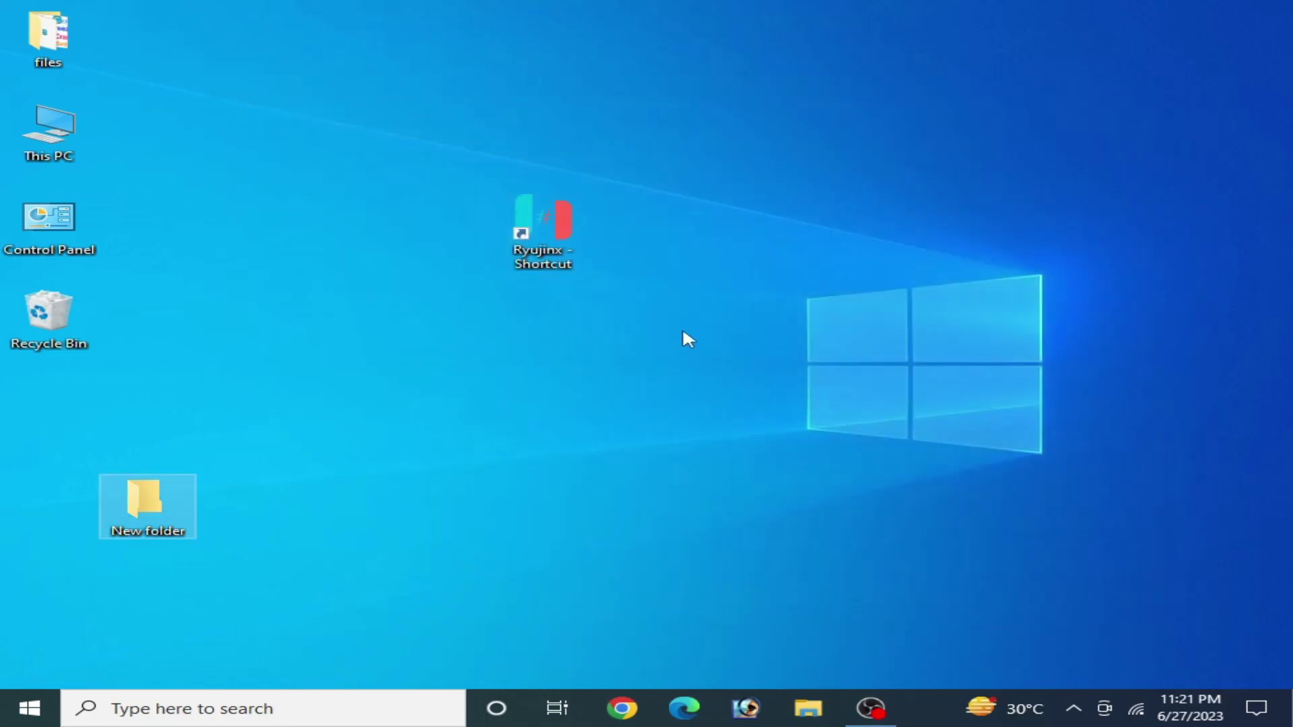